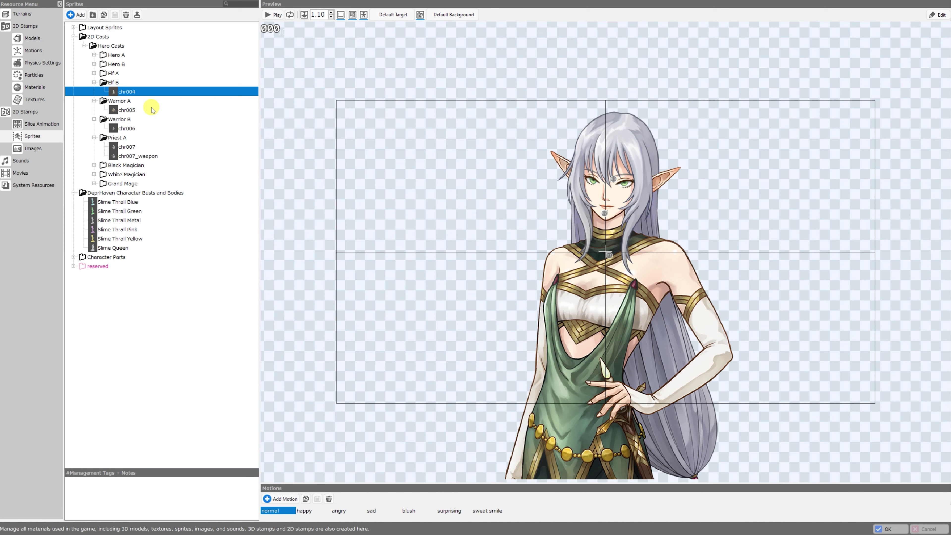
Switch from the Bakin Sprites editor to the 'Wall and Ceiling pieces for RPG Bakin' store page.
key("alt+Tab")
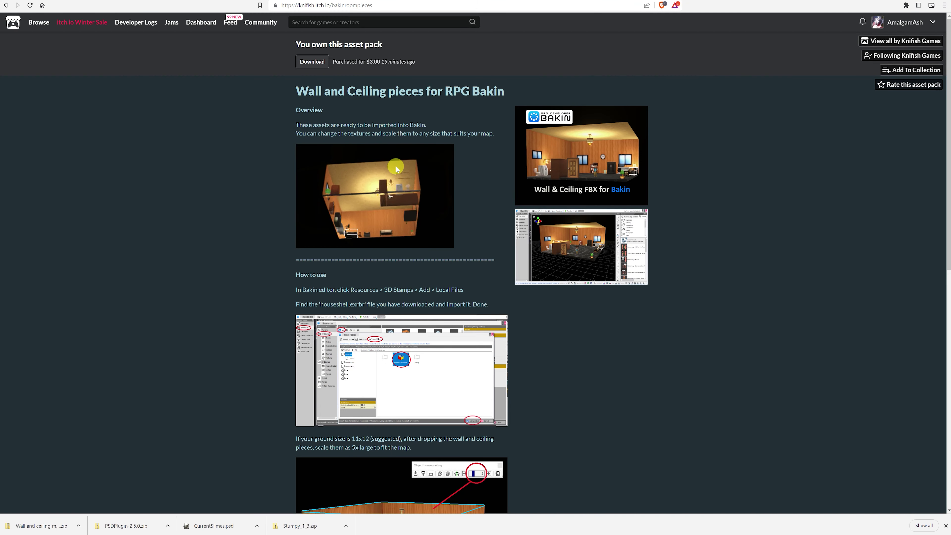
View the pack's first two preview screenshots enlarged, then scroll down to the How to use section.
left_click(521, 198)
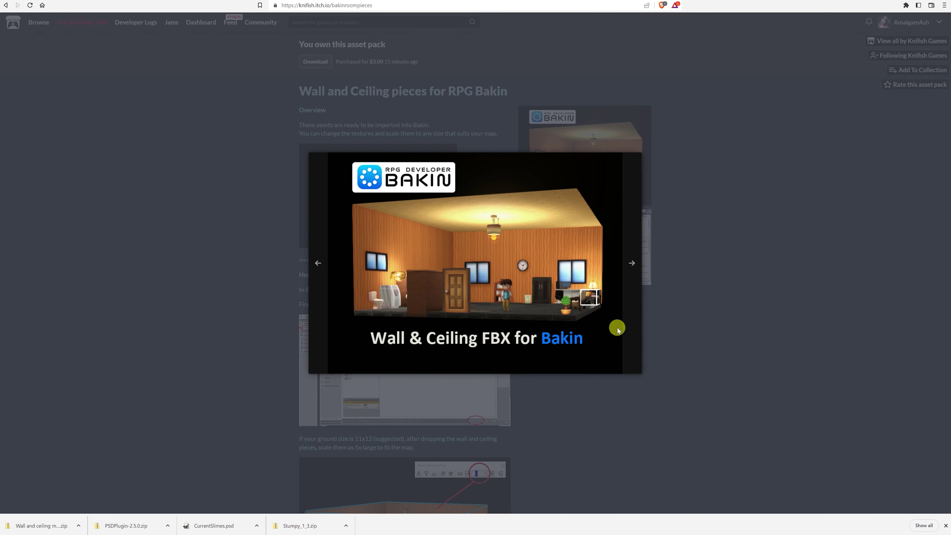
left_click(632, 263)
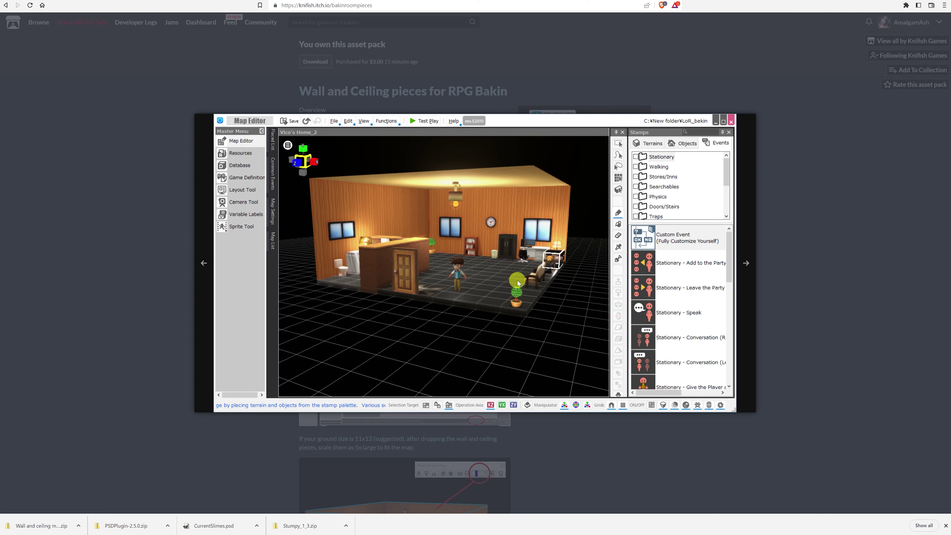
key("Escape")
scroll(519, 284, "down", 1)
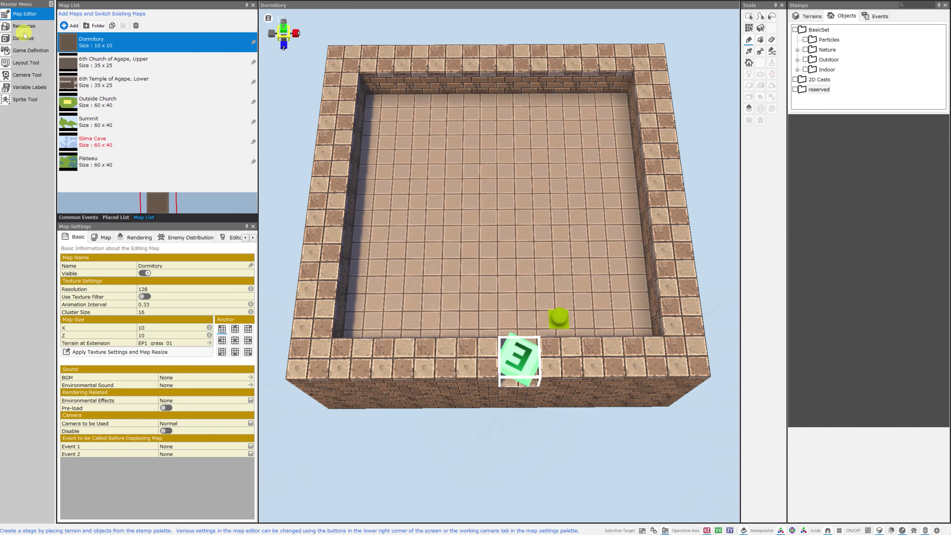
Import houseshell.exrbr from the downloaded Wall and ceiling folder as a new 3D stamp.
left_click(23, 27)
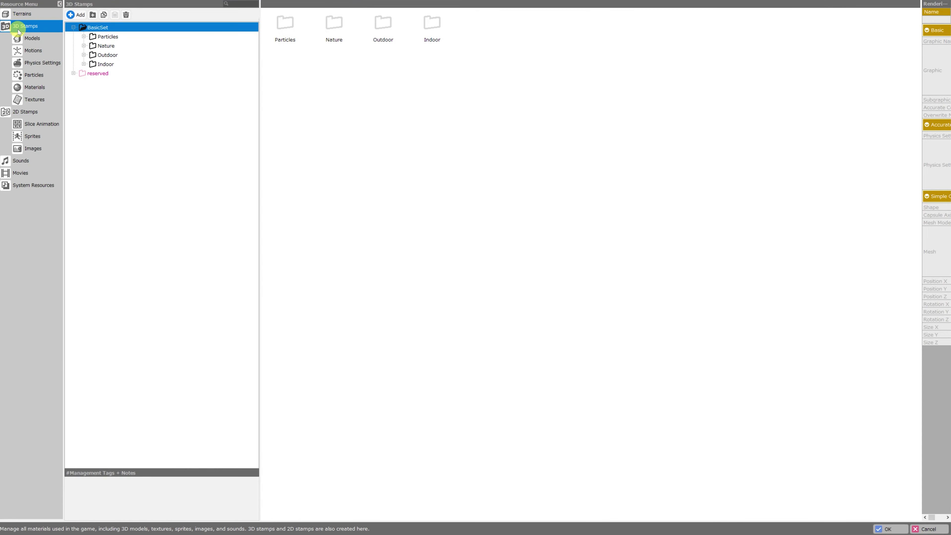
left_click(75, 15)
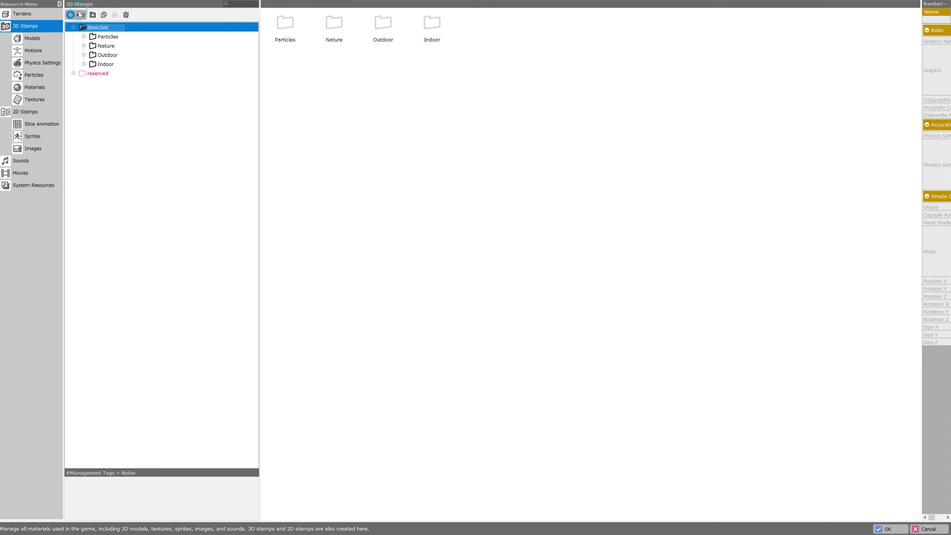
left_click(250, 83)
scroll(176, 187, "up", 5)
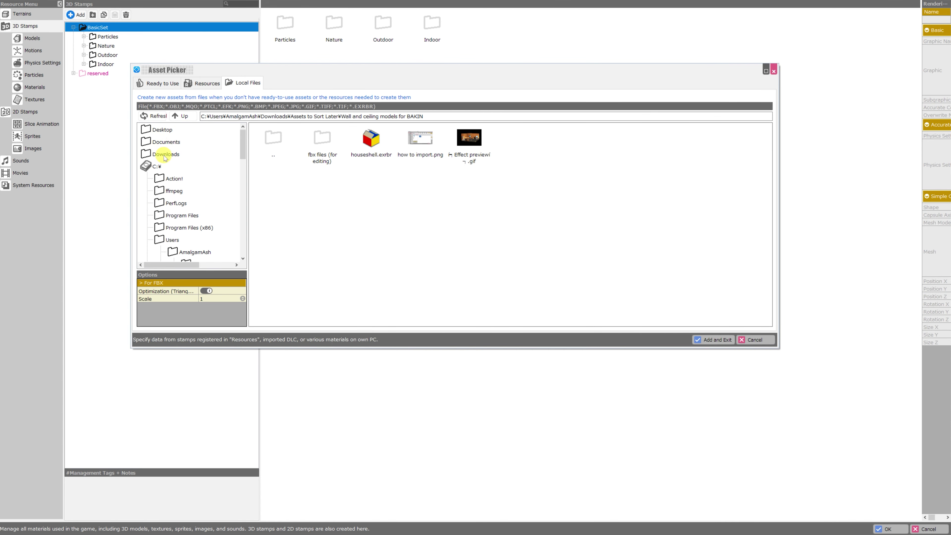
left_click(155, 155)
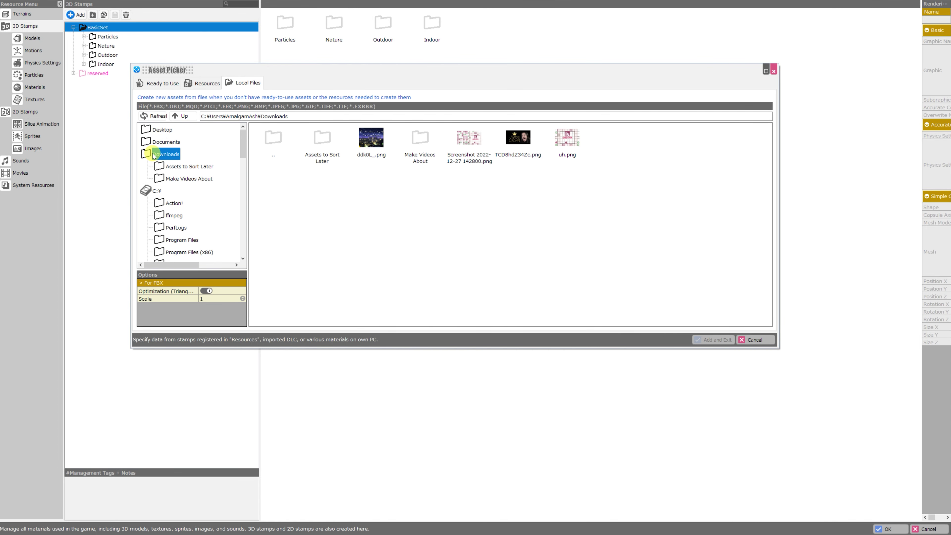
double_click(322, 145)
double_click(518, 144)
left_click(371, 142)
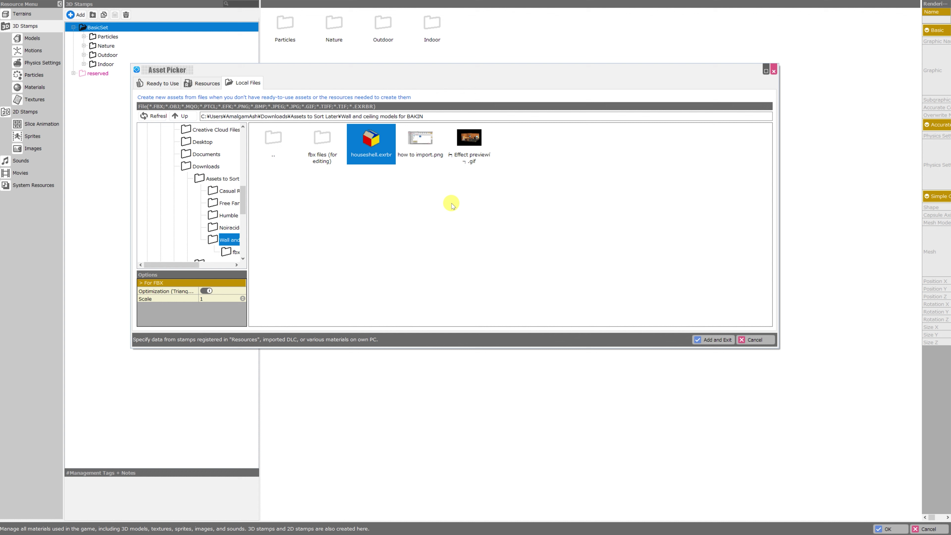
left_click(722, 342)
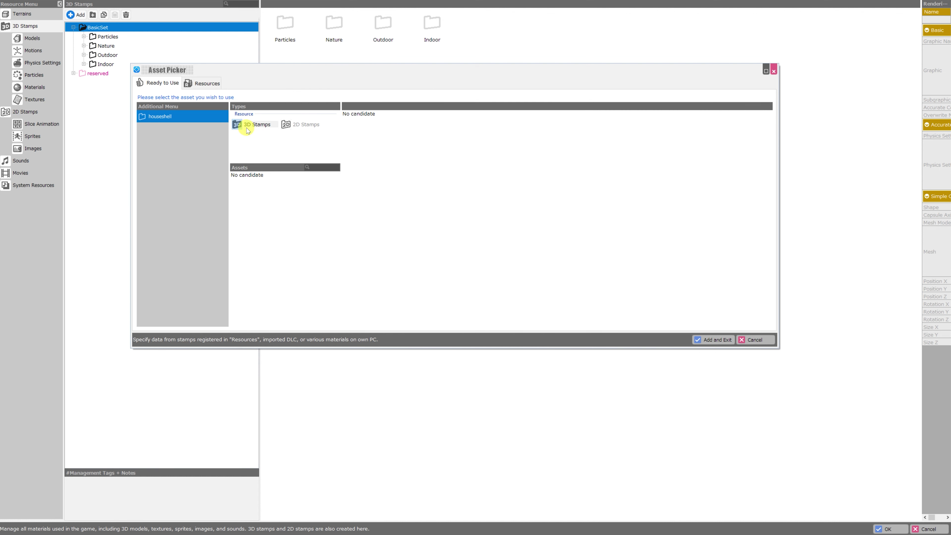
left_click(202, 83)
left_click(255, 177)
Inspect the houseshell room preview from a low angle and add it as a model resource.
left_click_drag(579, 226, 512, 219)
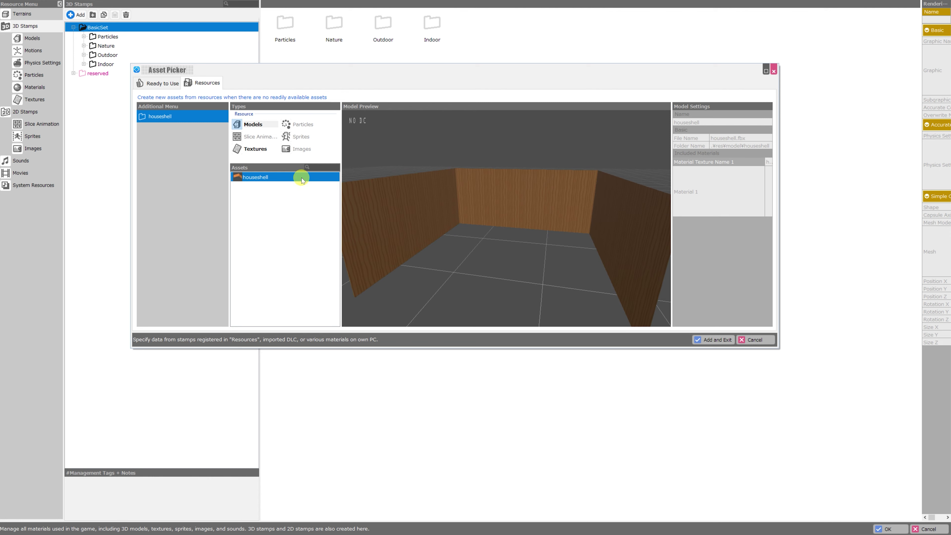
left_click(715, 340)
left_click_drag(595, 306, 620, 276)
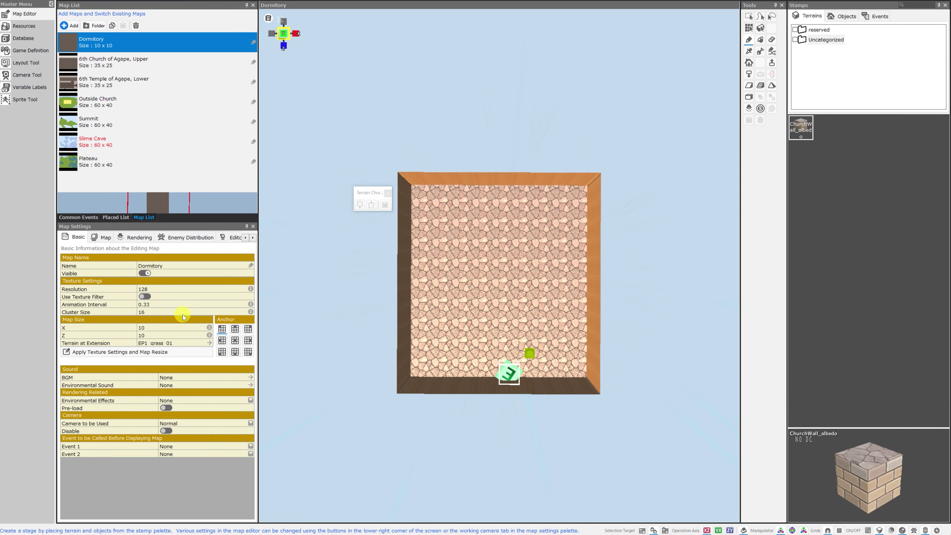
Resize the Dormitory map to X 11 by Z 12 and apply it.
left_click(150, 328)
type("11")
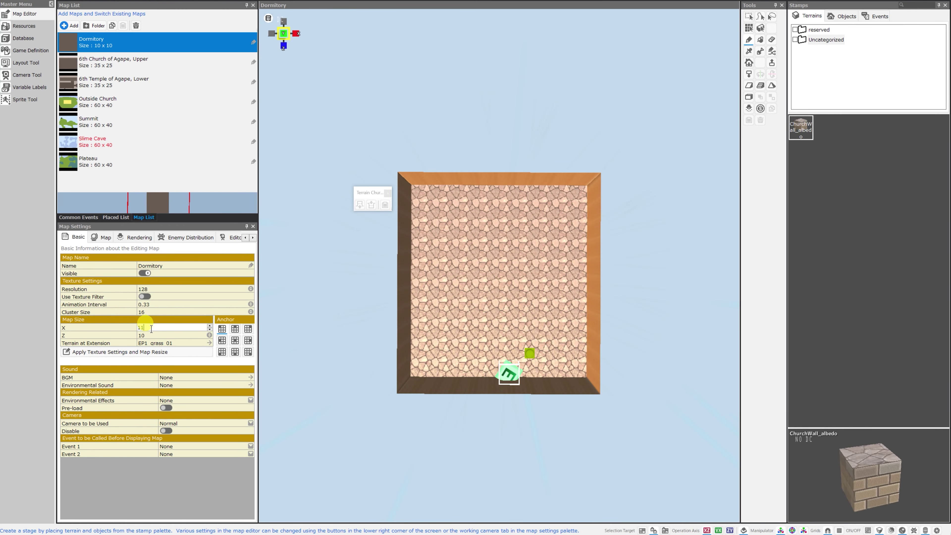
key("Tab")
type("12")
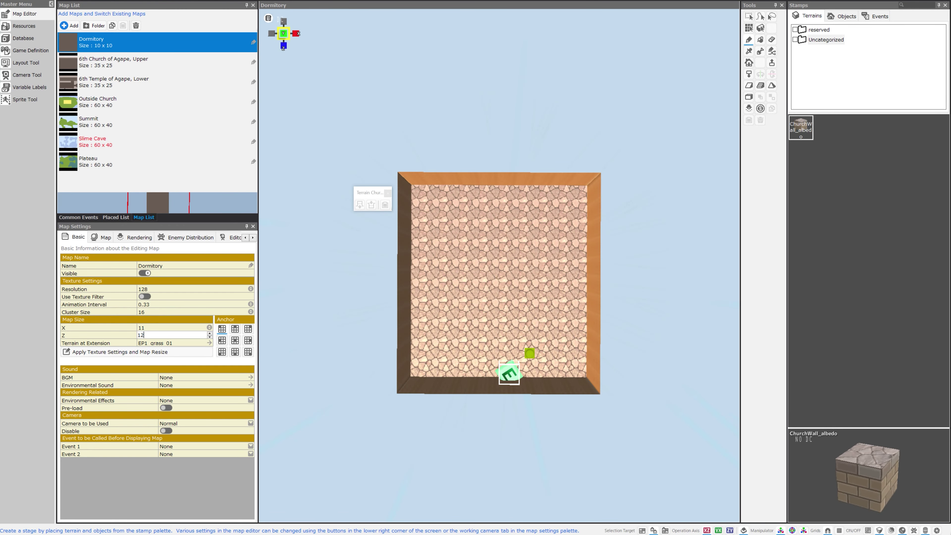
left_click(120, 352)
right_click_drag(524, 100, 530, 118)
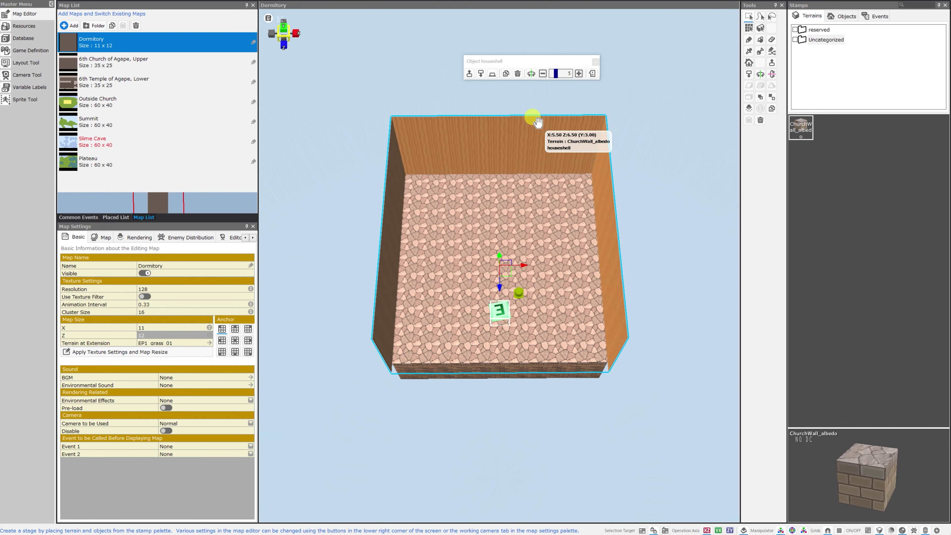
mouse_move(614, 212)
right_mouse_down()
mouse_move(550, 197)
mouse_move(646, 195)
mouse_move(656, 180)
right_mouse_up()
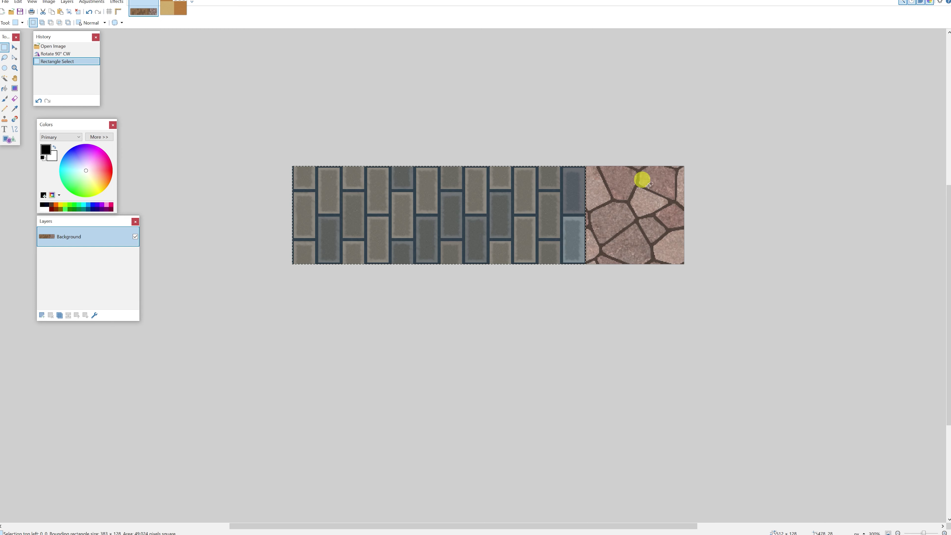
Copy the brick strip and paste it into the top-left corner of the wood wall texture.
key("alt+Tab")
key("alt+Tab")
mouse_move(278, 151)
left_mouse_down()
mouse_move(510, 251)
mouse_move(585, 269)
left_mouse_up()
key("ctrl+c")
key("ctrl+Tab")
key("ctrl+v")
left_click_drag(341, 101, 348, 151)
Paste further brick strips, stacking each below the last to fill the top-left wood square.
key("ctrl+v")
left_click_drag(348, 150, 339, 147)
key("ctrl+v")
left_click_drag(375, 97, 374, 195)
key("ctrl+v")
left_click_drag(408, 100, 409, 246)
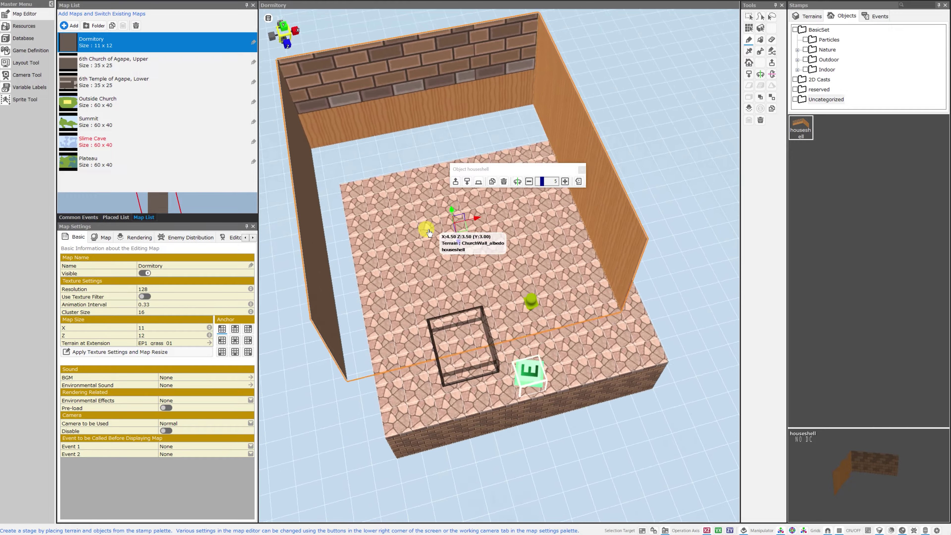
Orbit and zoom around the Dormitory room to check the brick-textured houseshell walls from several sides.
scroll(422, 240, "down", 3)
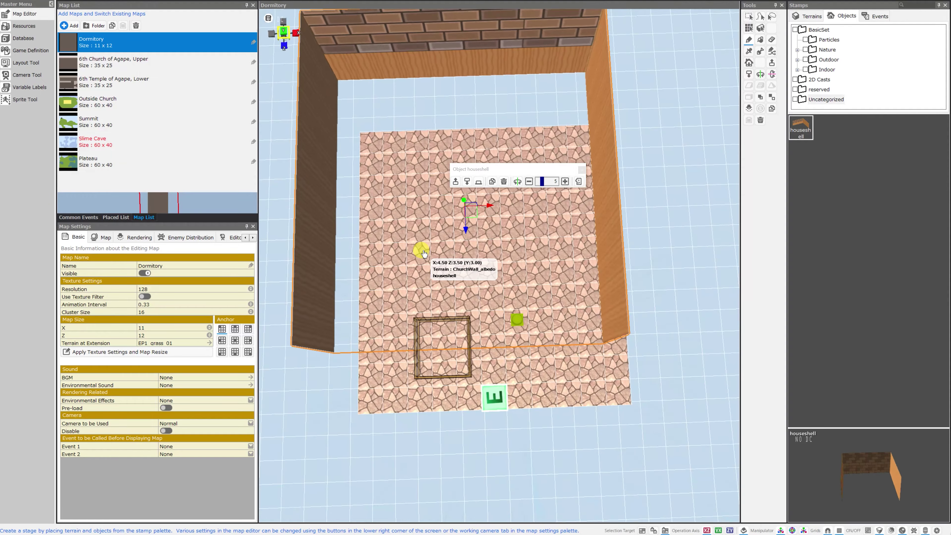
scroll(425, 216, "up", 3)
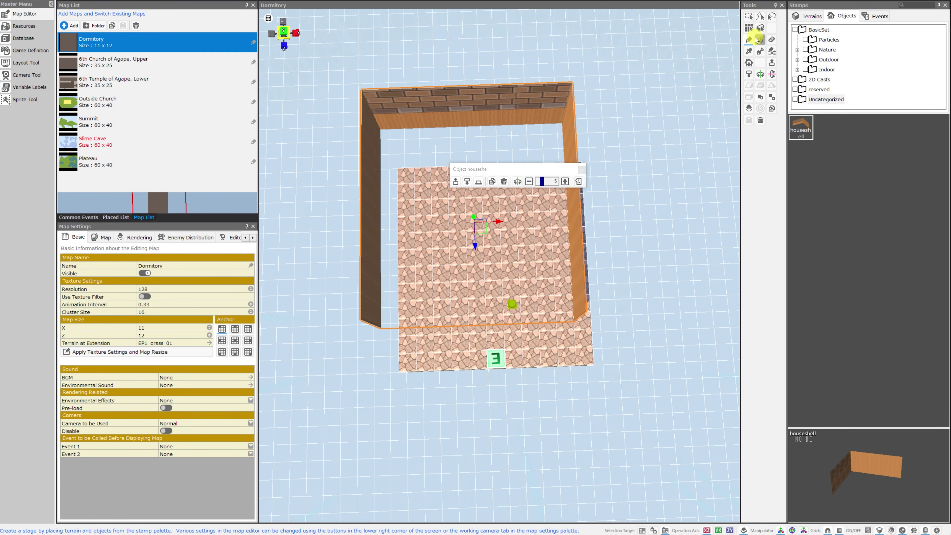
right_click_drag(483, 113, 711, 195)
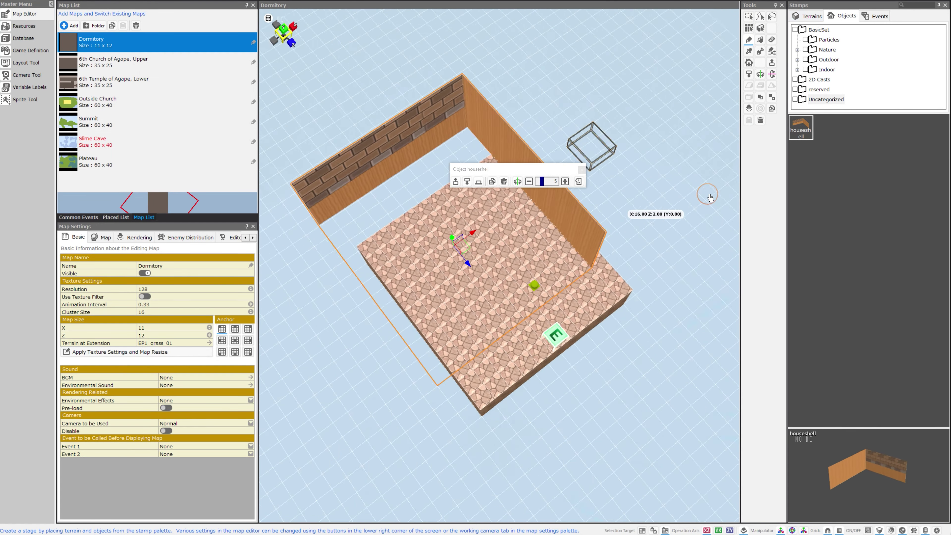
right_click_drag(730, 129, 601, 136)
key("alt+Tab")
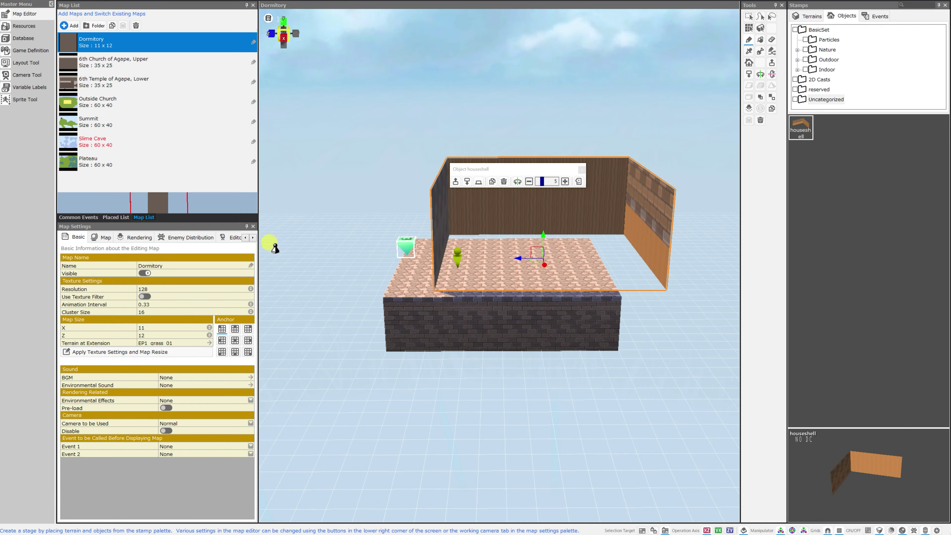
scroll(465, 232, "up", 5)
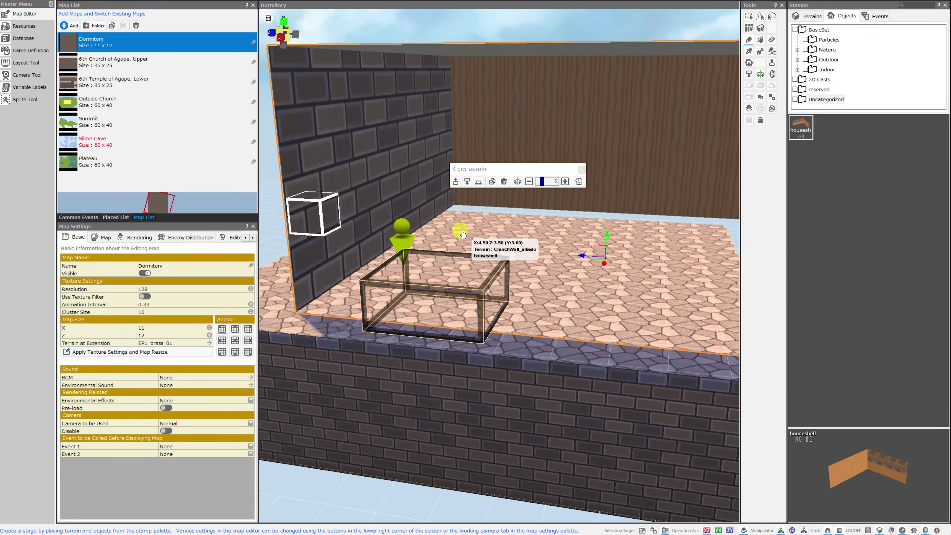
mouse_move(458, 234)
right_mouse_down()
mouse_move(505, 236)
mouse_move(477, 207)
mouse_move(457, 221)
right_mouse_up()
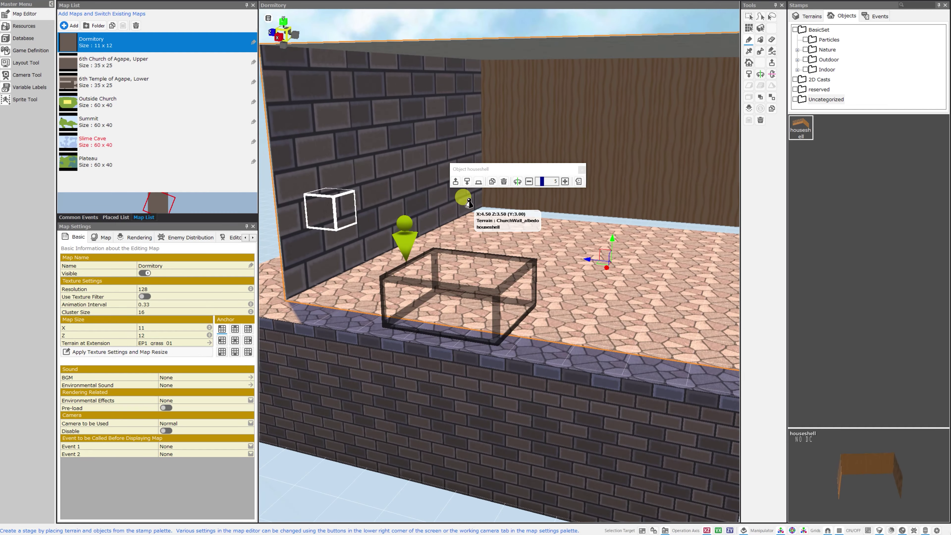
scroll(473, 265, "down", 5)
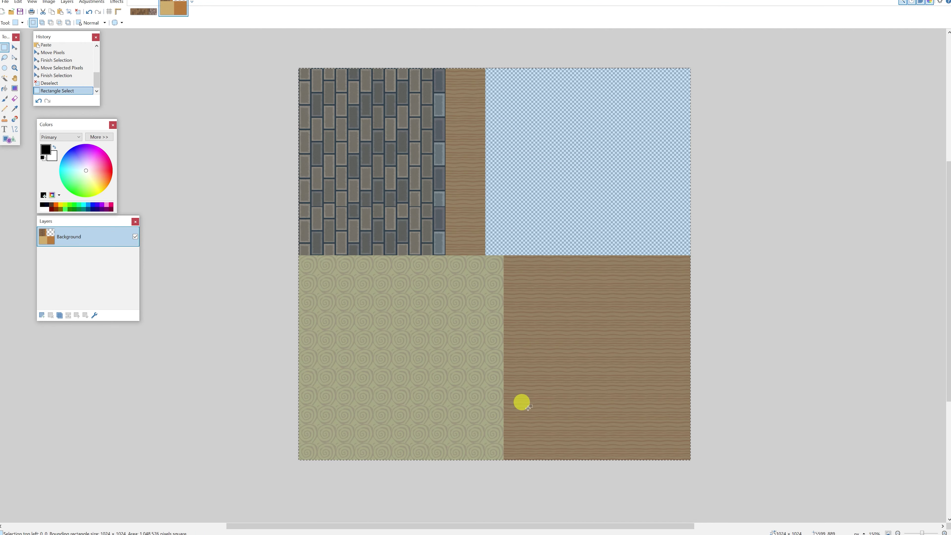
Deselect, undo all brick edits to restore the original wall texture, and close it.
left_click(528, 407)
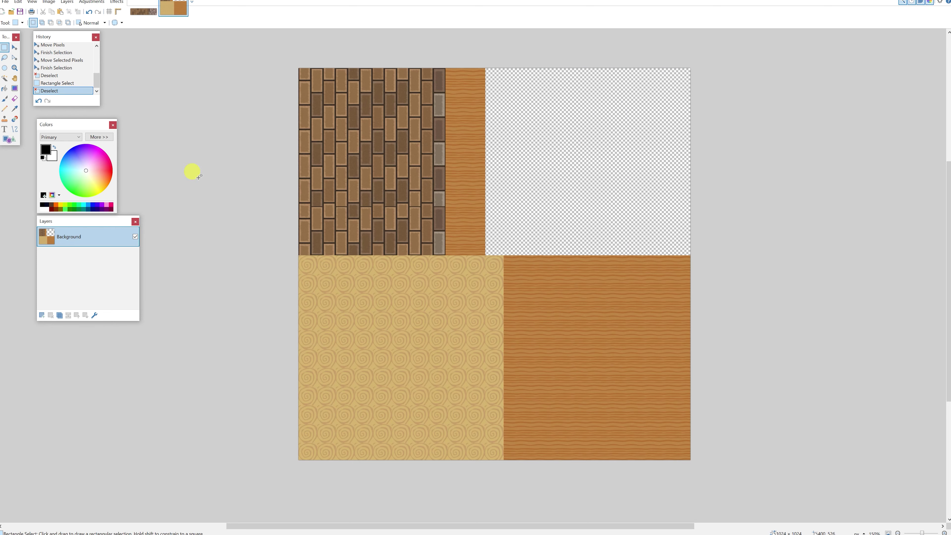
key("ctrl+z")
key("ctrl+z")
key("ctrl+z")
key("ctrl+z")
key("ctrl+z")
key("ctrl+z")
key("ctrl+z")
key("ctrl+z")
key("ctrl+z")
key("ctrl+z")
key("ctrl+z")
key("ctrl+z")
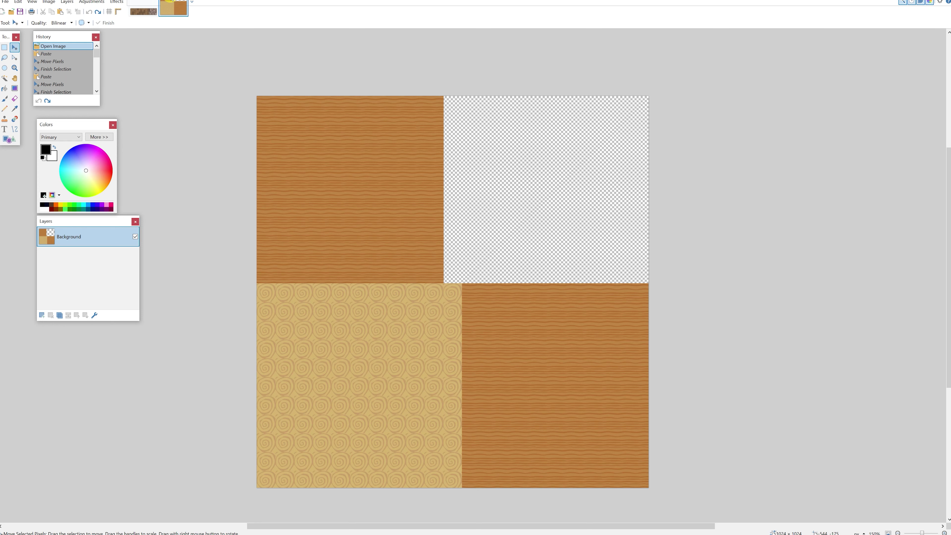
key("ctrl+w")
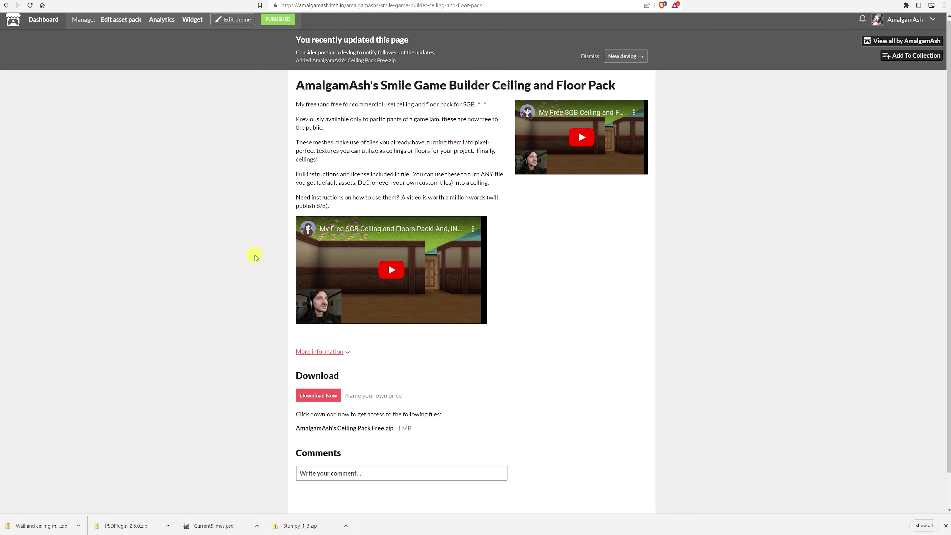
Download AmalgamAsh's Ceiling Pack Free.zip and browse its extracted texture and model folder.
scroll(255, 257, "down", 1)
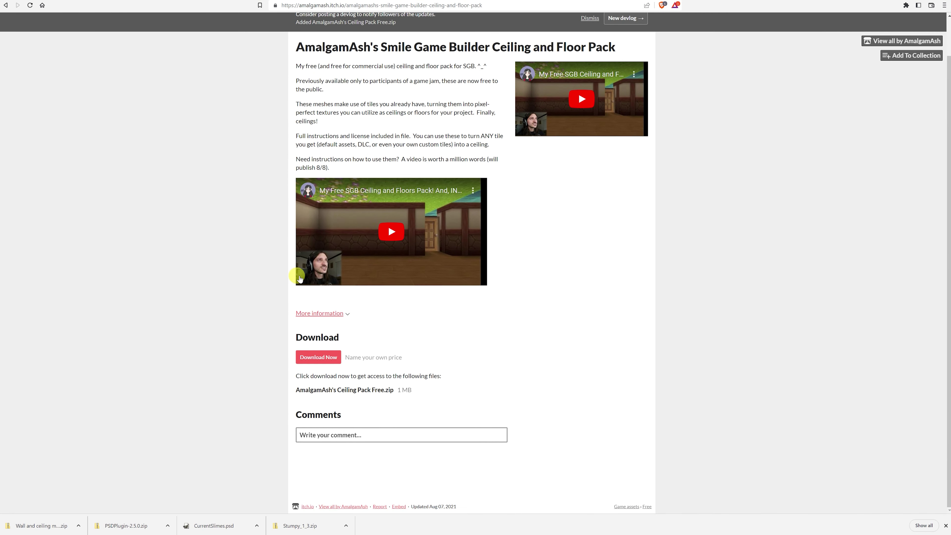
left_click(319, 358)
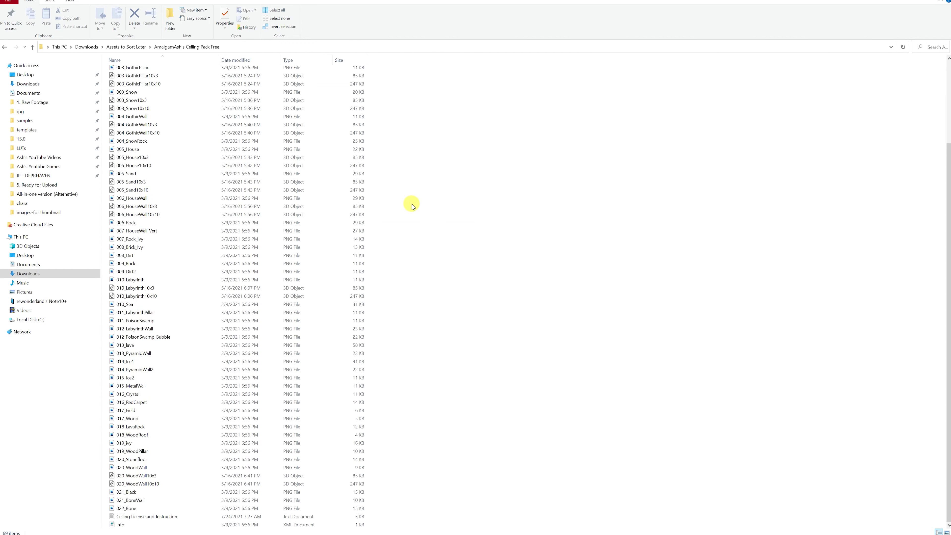
scroll(385, 203, "up", 4)
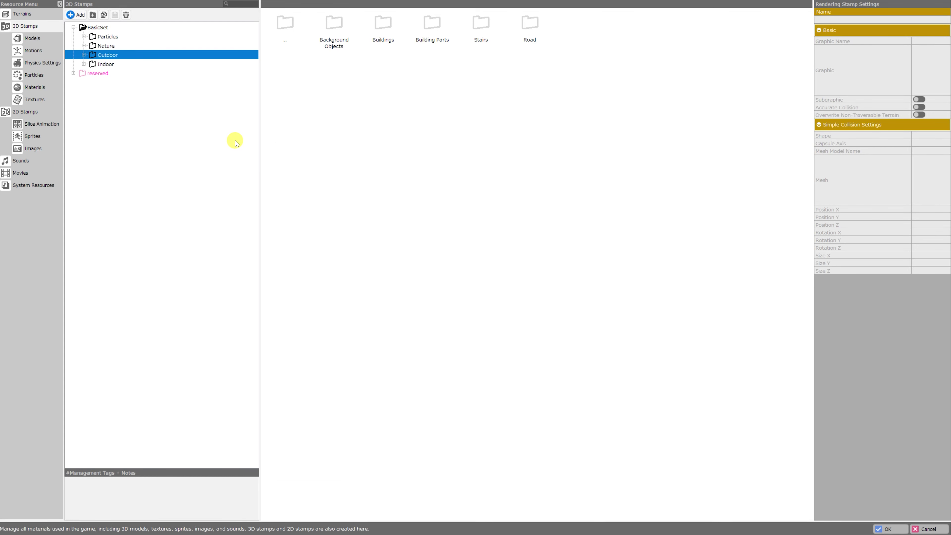
Add 001_Castle10x3.fbx from the ceiling pack folder as a new 3D stamp.
left_click(26, 26)
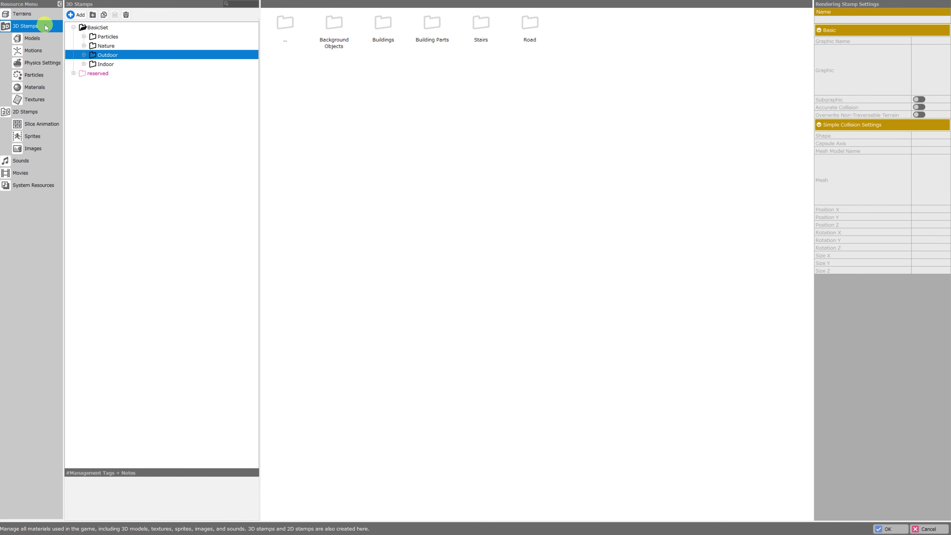
left_click(73, 16)
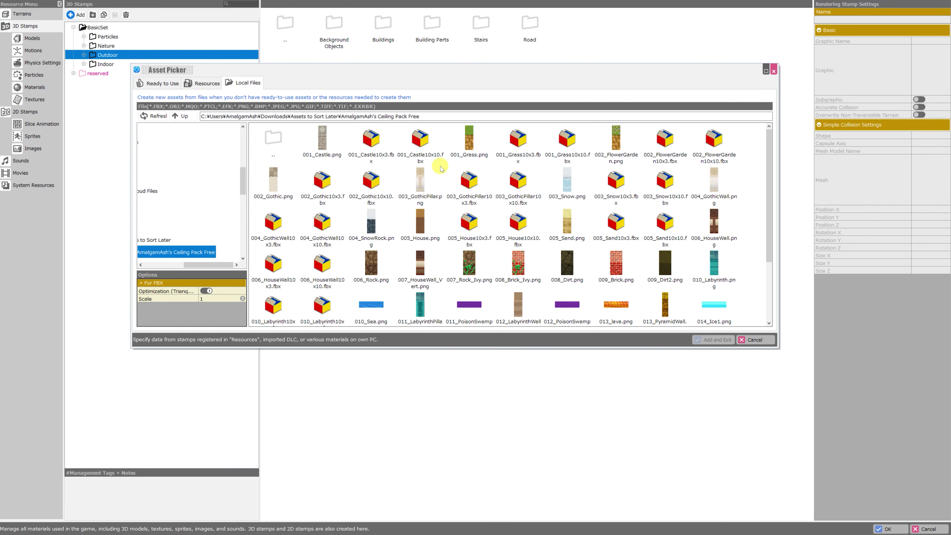
scroll(506, 204, "down", 1)
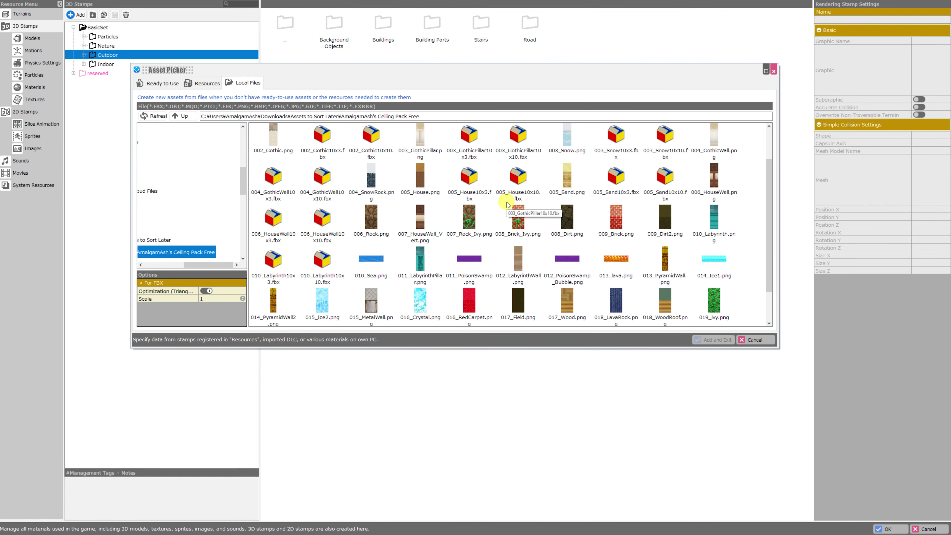
scroll(507, 204, "up", 1)
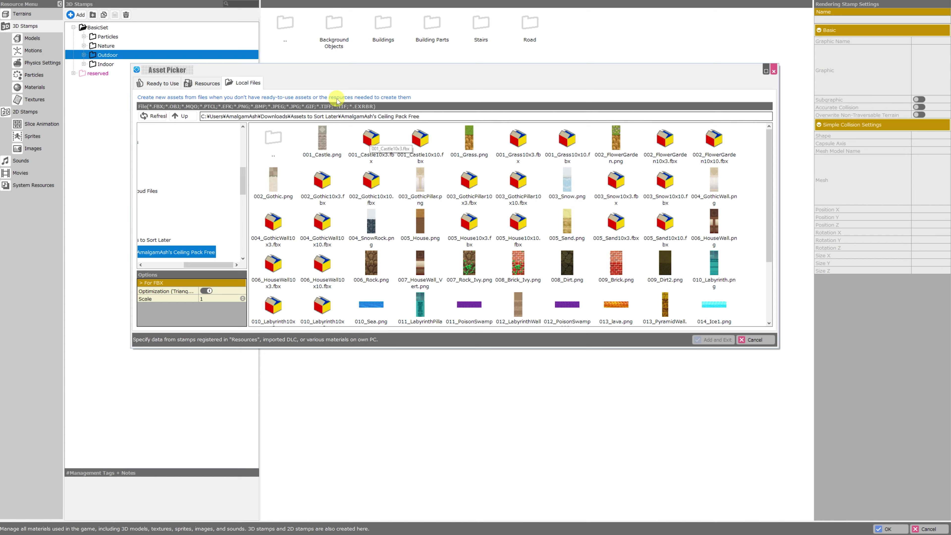
double_click(369, 140)
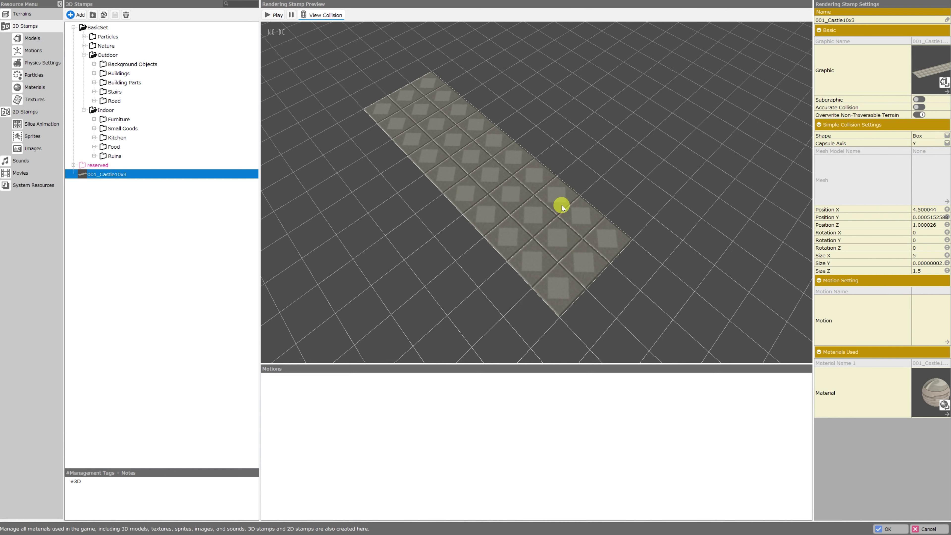
Orbit the stamp preview to inspect the 001_Castle10x3 tile strip.
mouse_move(560, 204)
left_mouse_down()
mouse_move(584, 200)
mouse_move(565, 206)
left_mouse_up()
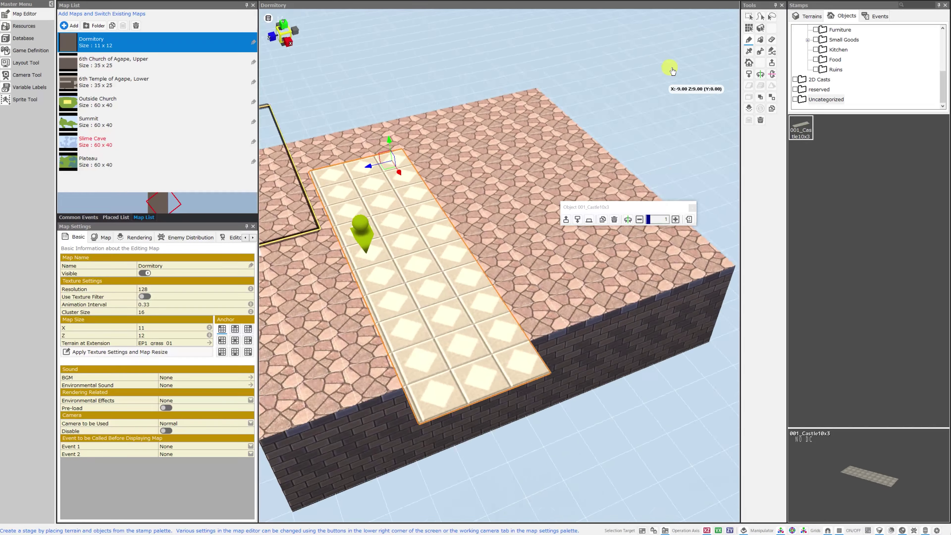
Inspect the Dormitory map and delete the placed 001_Castle10x3 floor strip.
right_click_drag(672, 70, 660, 17)
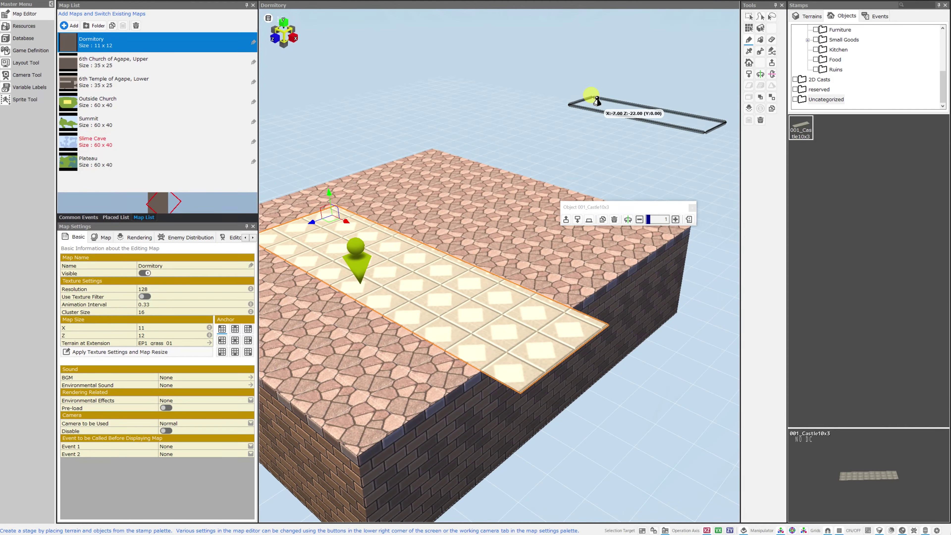
right_click_drag(569, 96, 510, 90)
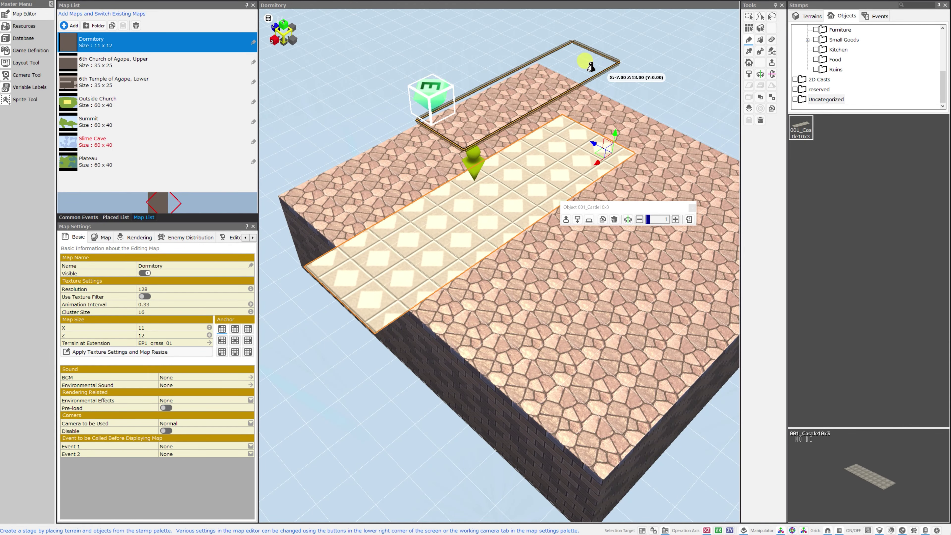
right_click_drag(586, 62, 627, 32)
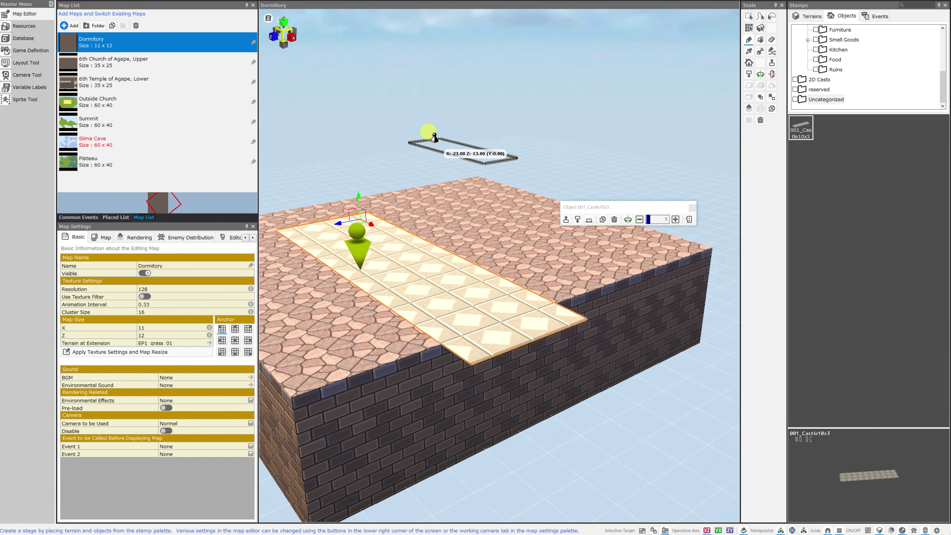
right_click_drag(434, 138, 406, 144)
right_click_drag(388, 146, 449, 185)
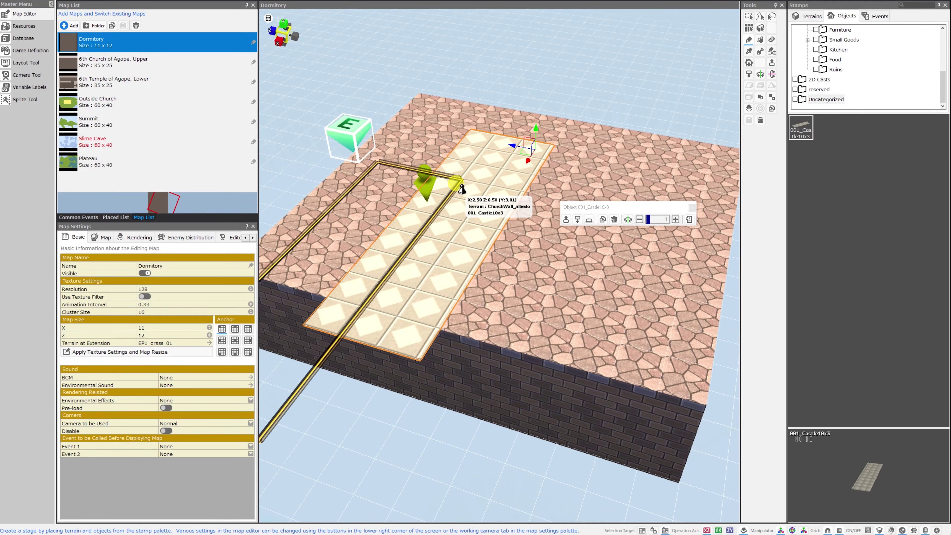
key("Delete")
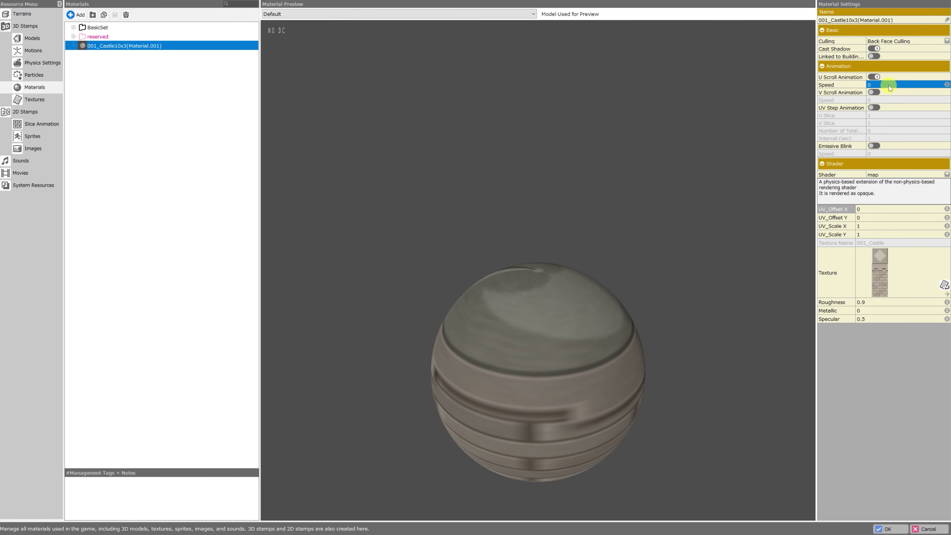
Turn off U Scroll Animation on 001_Castle10x3(Material.001) and edit its UV_Offset Y value.
left_click(874, 76)
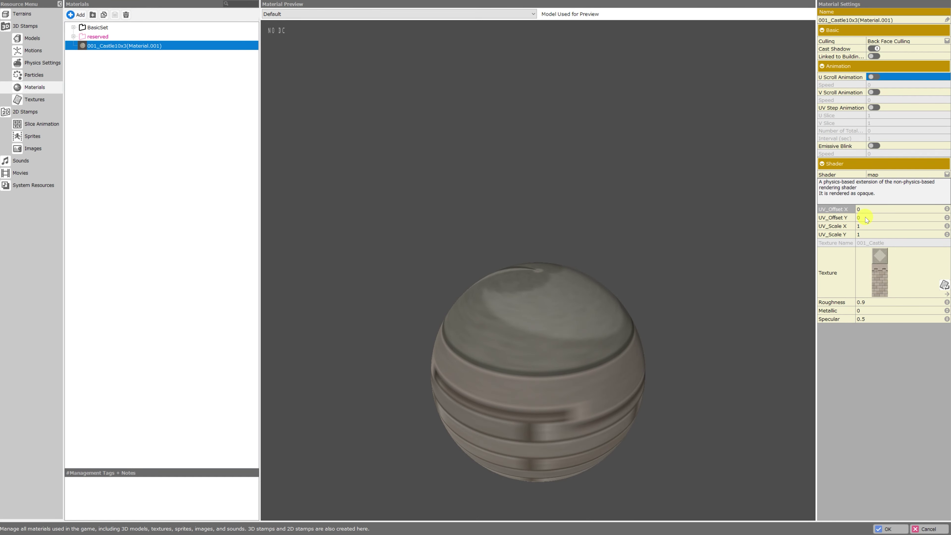
left_click(867, 218)
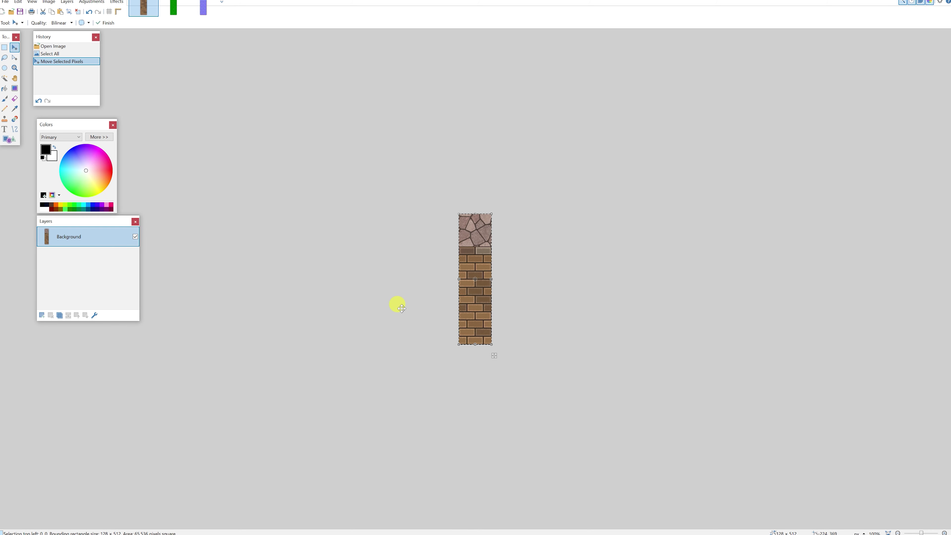
Shift the brick texture up one pixel, zoom to 300%, and select a 128x128 block of brick rows.
key("Up")
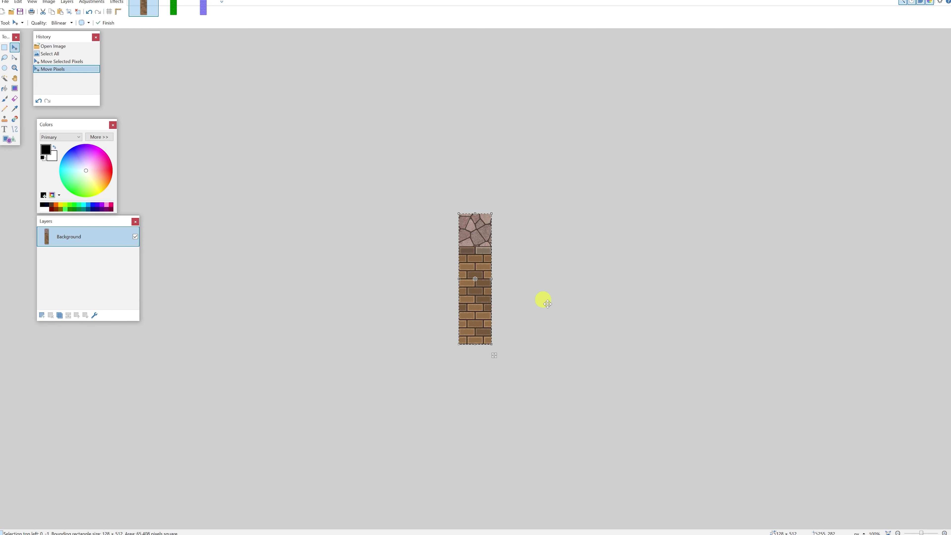
left_click(14, 68)
left_click(423, 247)
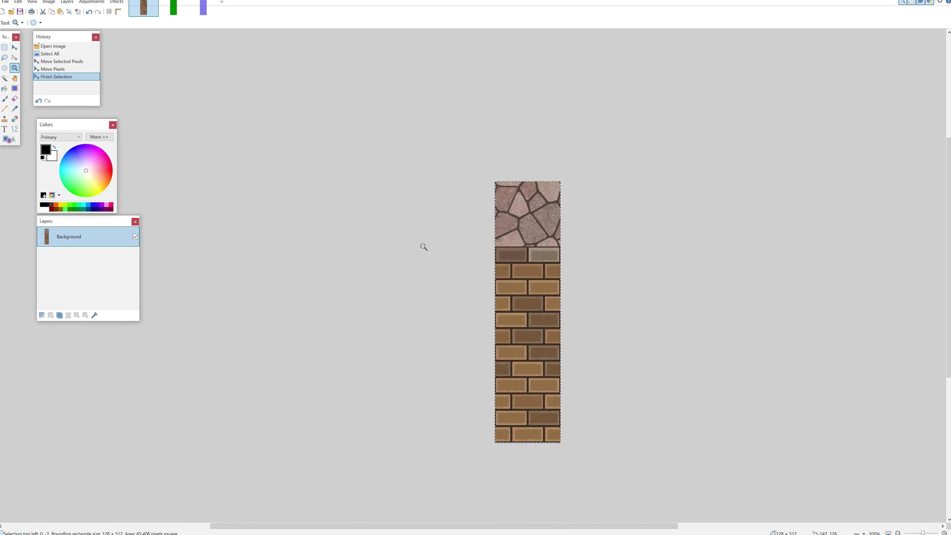
left_click(421, 243)
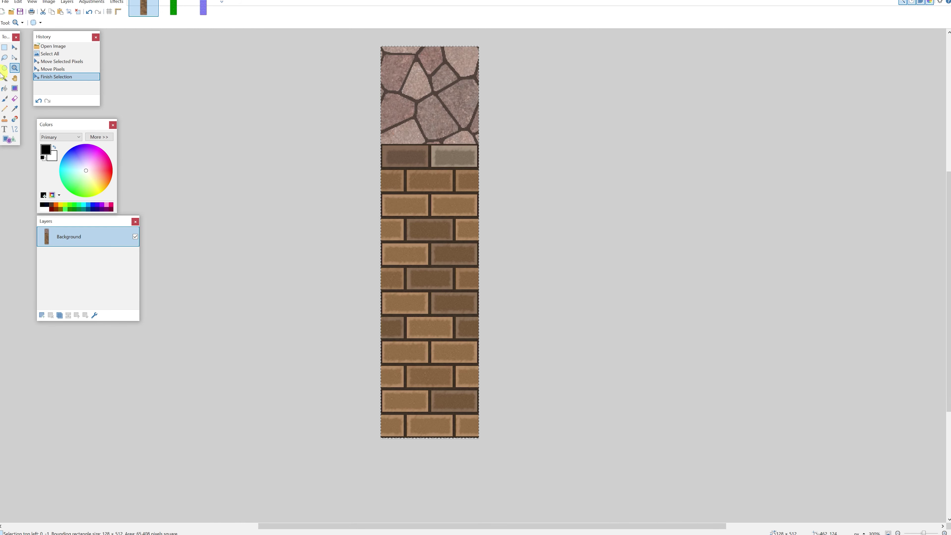
left_click(4, 47)
left_click(352, 399)
left_click_drag(369, 438, 376, 443)
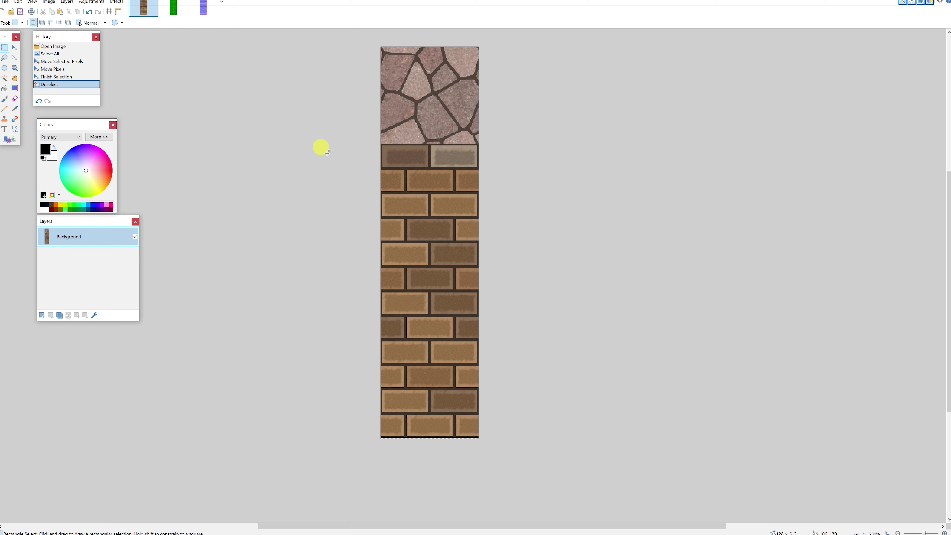
left_click_drag(377, 144, 482, 241)
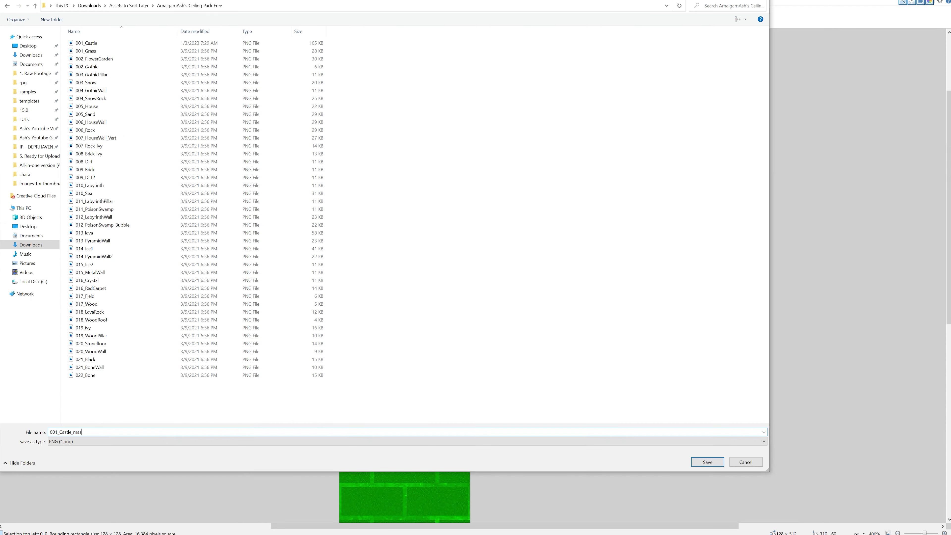
Save the brick image and save the normal map as 001_Castle_normal.png.
key("Return")
left_click(234, 201)
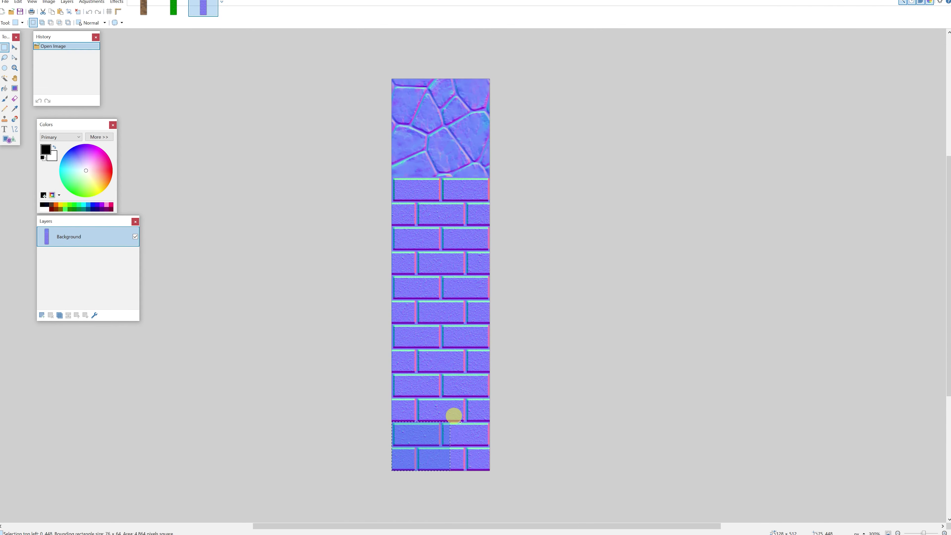
left_click_drag(452, 416, 496, 377)
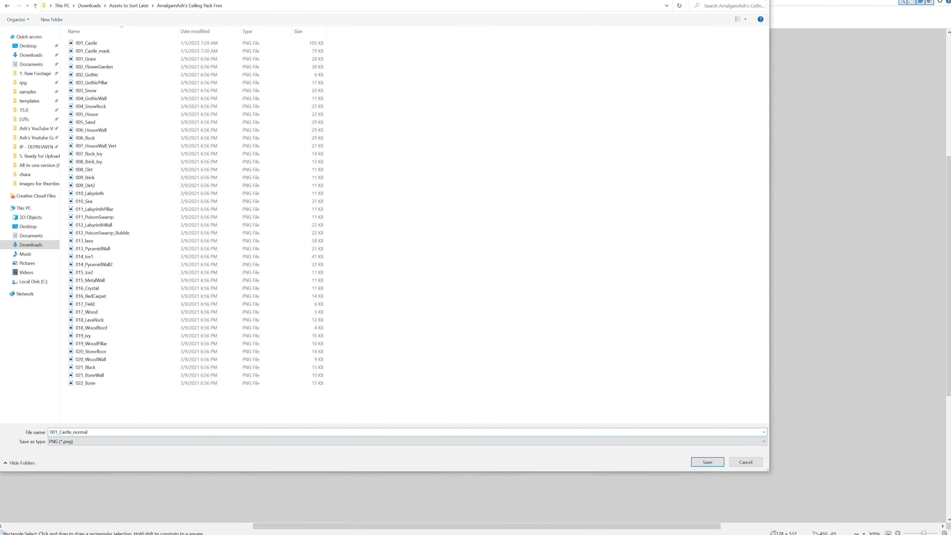
left_click(708, 461)
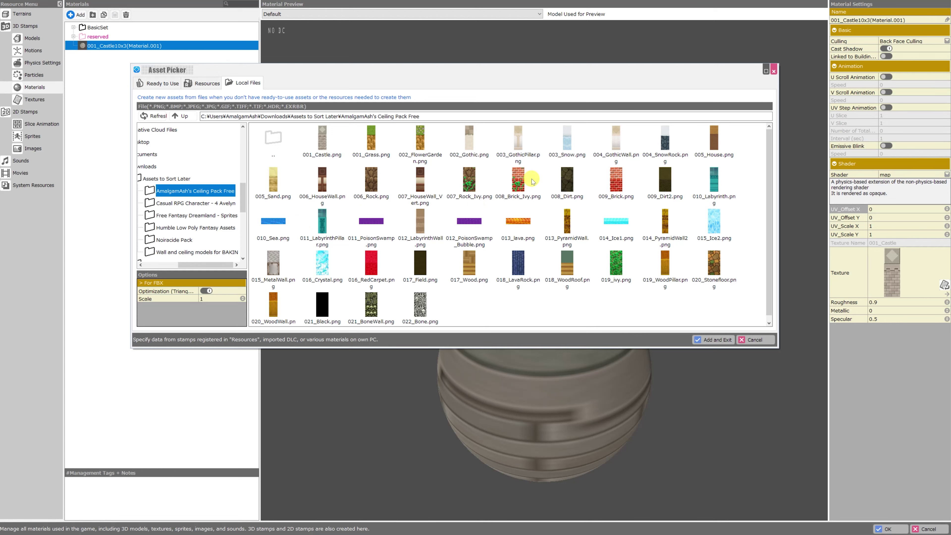
Add the chosen texture, then pick 001_Castle10x3.fbx and 001_Castle10x10.fbx for a new stamp.
scroll(185, 191, "up", 5)
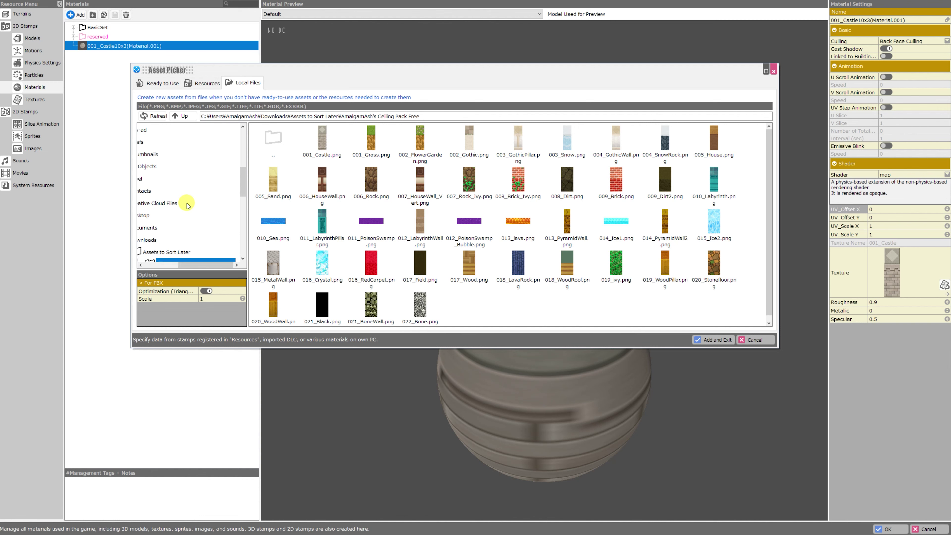
left_click(716, 339)
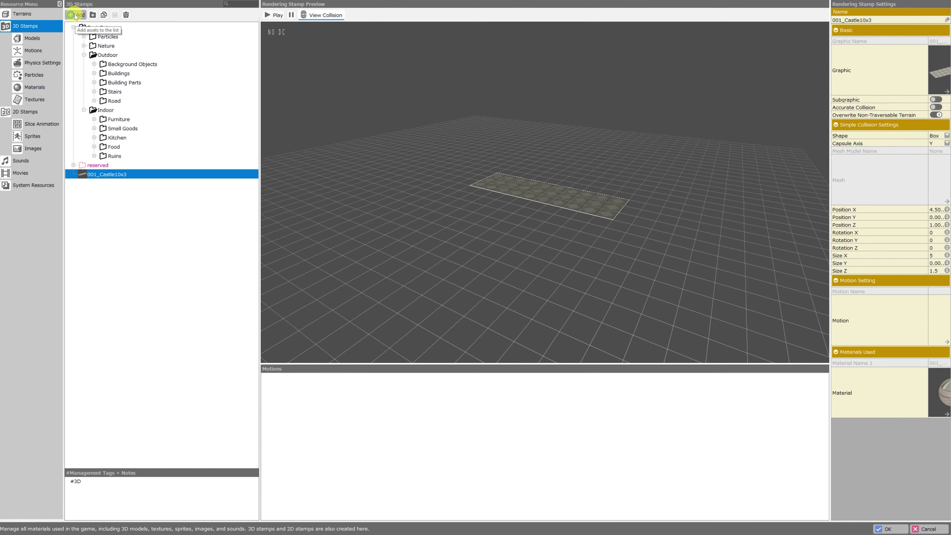
left_click(75, 15)
left_click(244, 83)
left_click(469, 144)
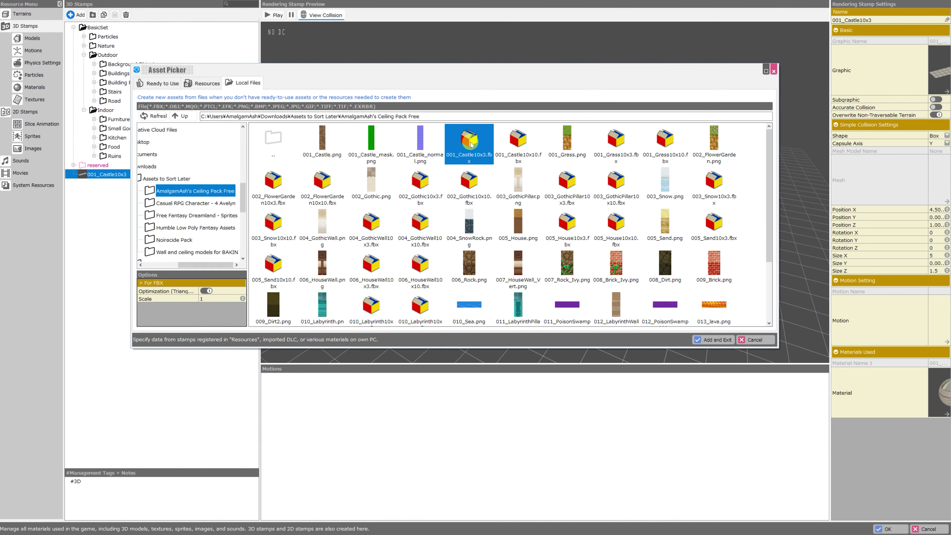
left_click(518, 144, "ctrl")
Import both castle models with all their materials added as new, viewing the floor from above.
left_click(713, 340)
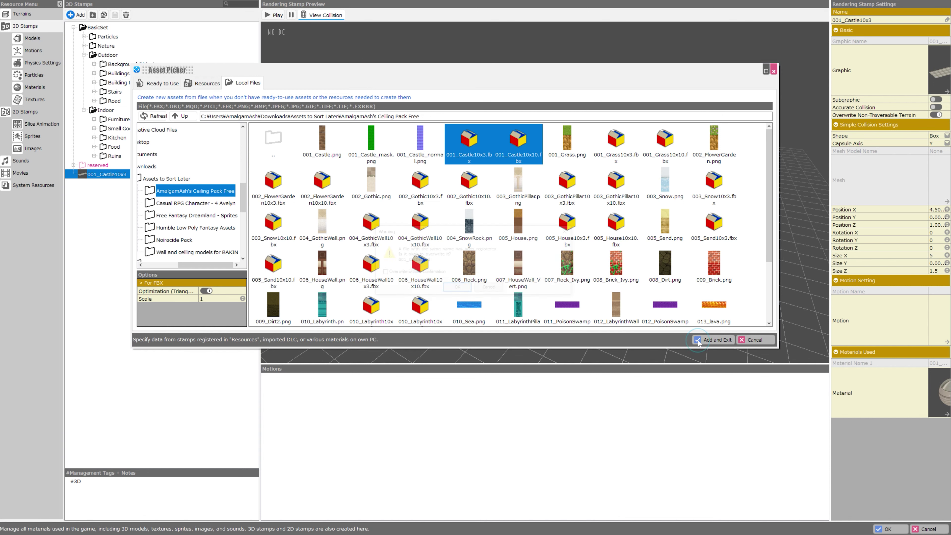
left_click(454, 291)
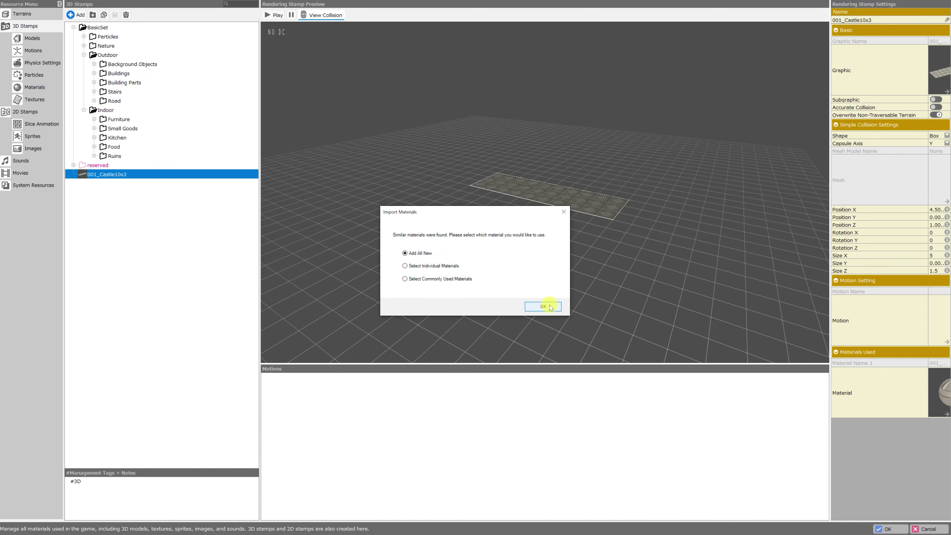
left_click(551, 307)
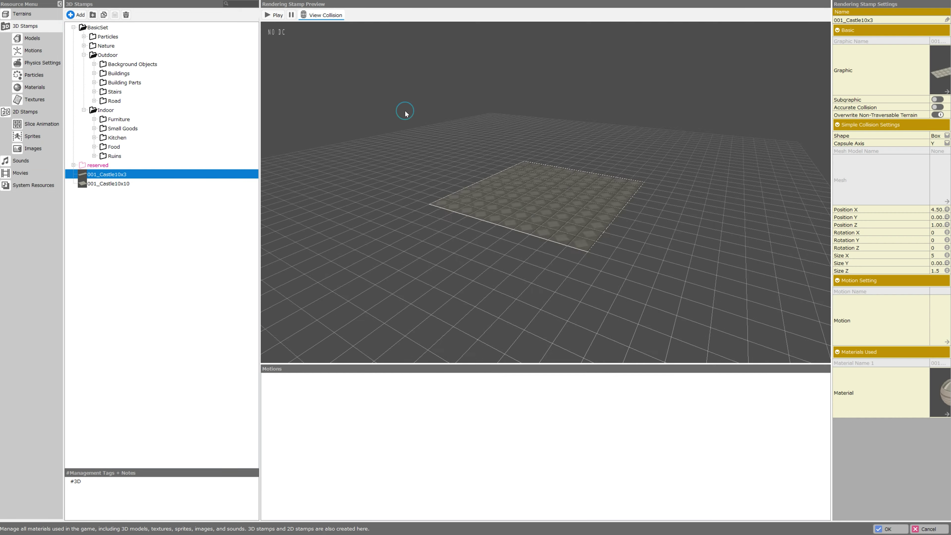
left_click_drag(496, 121, 108, 166)
scroll(483, 145, "up", 3)
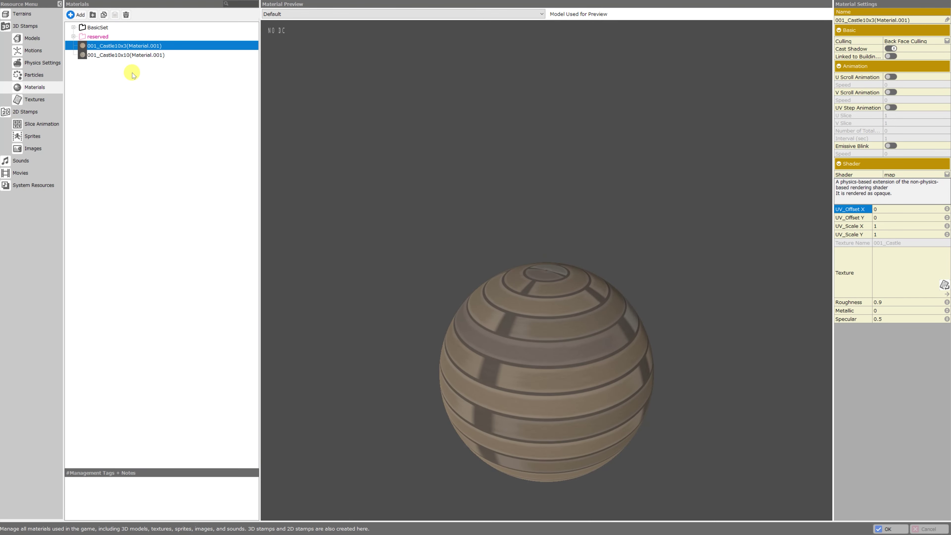
Set the 001_Castle10x10(Material.001) texture to the local 001_Castle.png brick image.
left_click(134, 55)
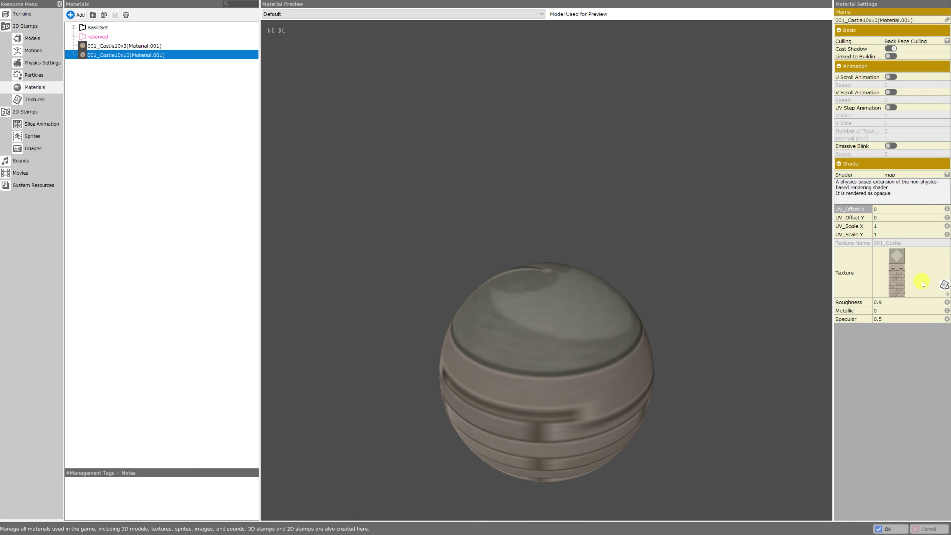
left_click(944, 285)
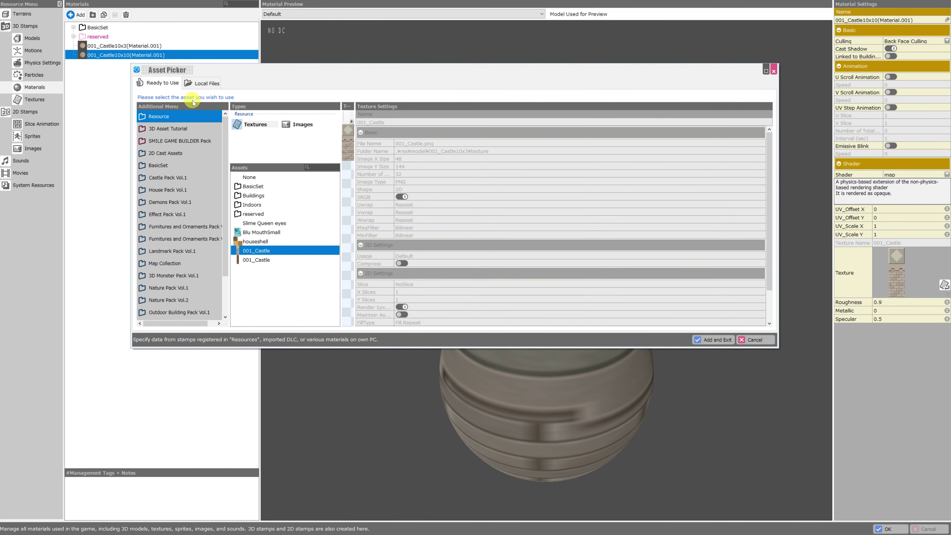
left_click(202, 83)
left_click(308, 136)
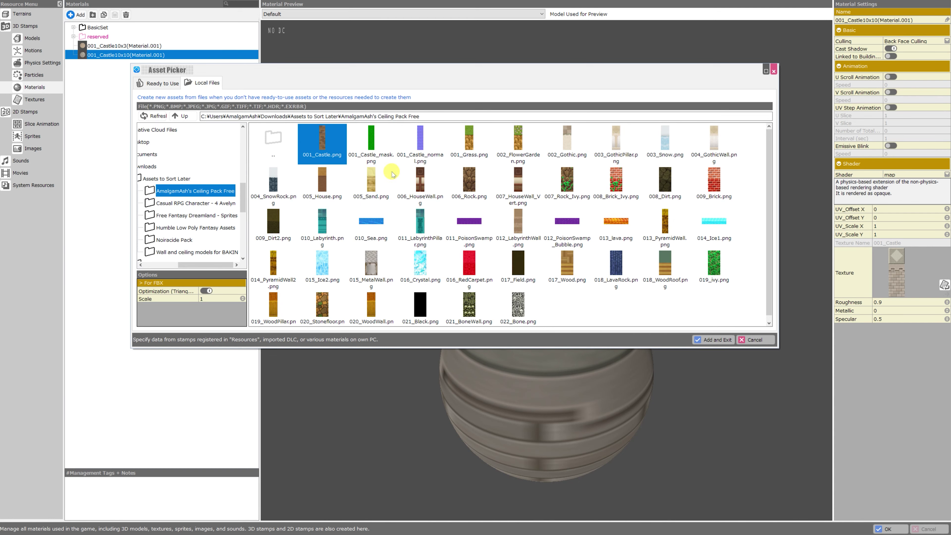
left_click(710, 341)
Confirm overwriting the 001_Castle texture and preview the 10x10 and 10x3 brick floors.
left_click(455, 289)
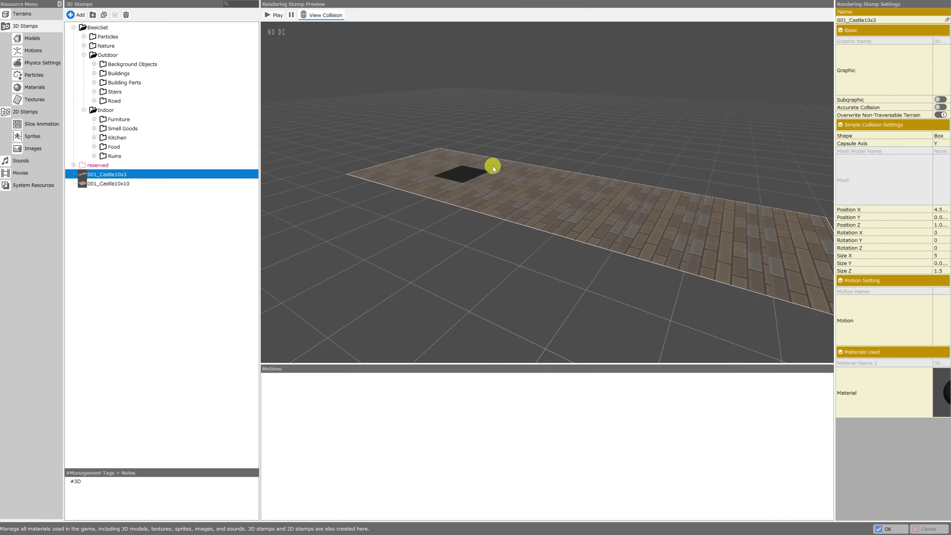
scroll(492, 165, "up", 5)
scroll(464, 141, "down", 1)
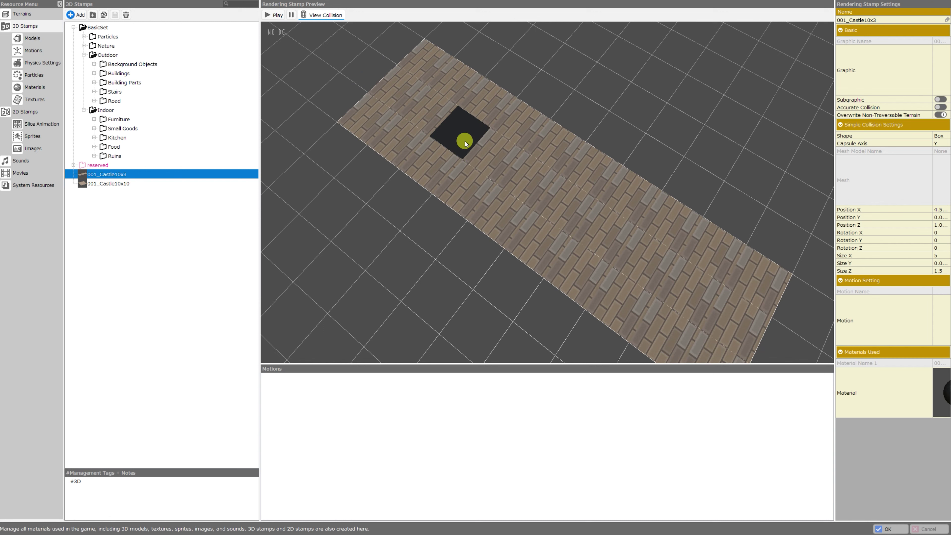
left_click(109, 183)
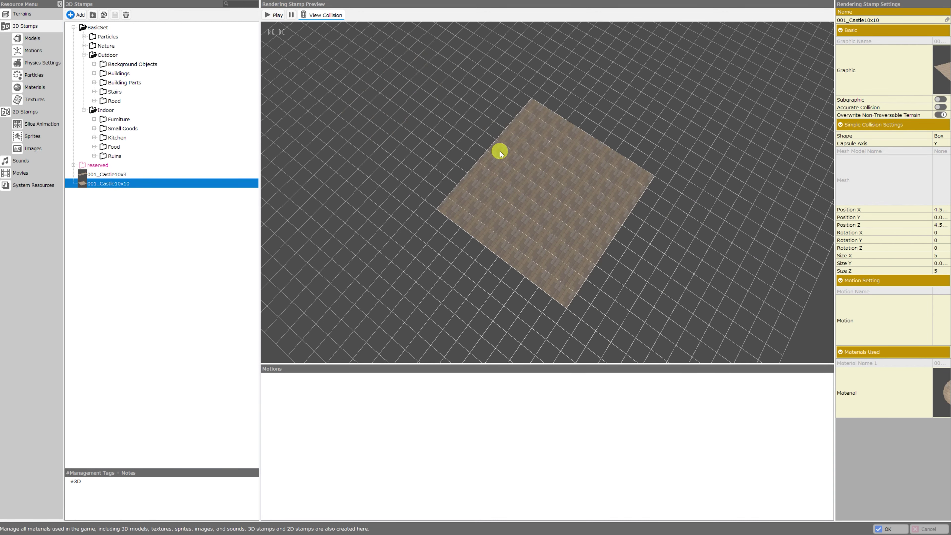
left_click(107, 175)
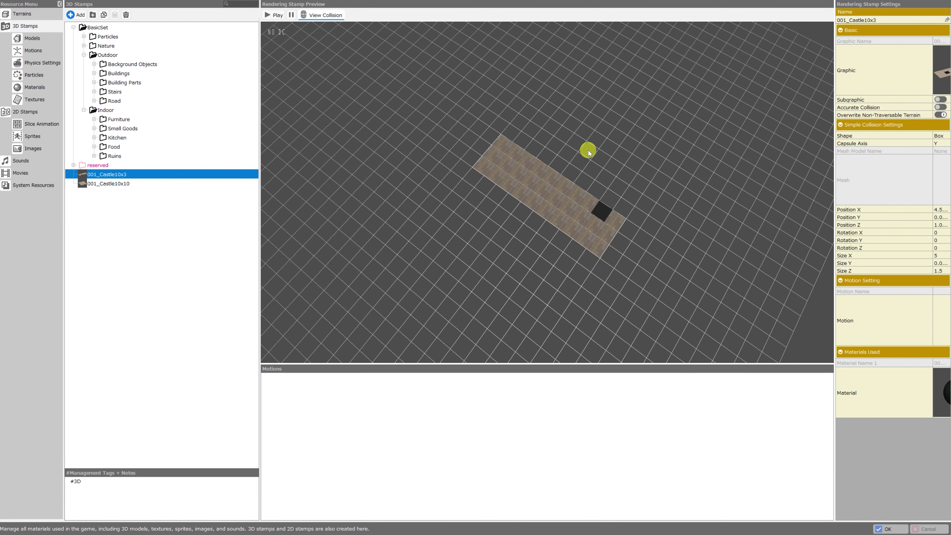
mouse_move(620, 227)
left_mouse_down()
mouse_move(648, 237)
mouse_move(640, 211)
mouse_move(631, 227)
left_mouse_up()
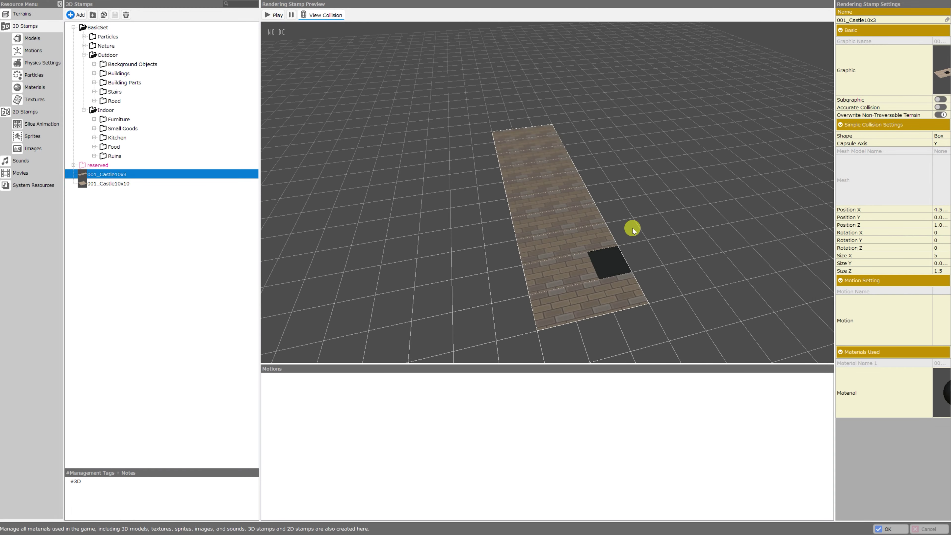
Compare both castle stamps again, then keep the changes and return to the Dormitory map.
left_click(109, 184)
left_click(116, 174)
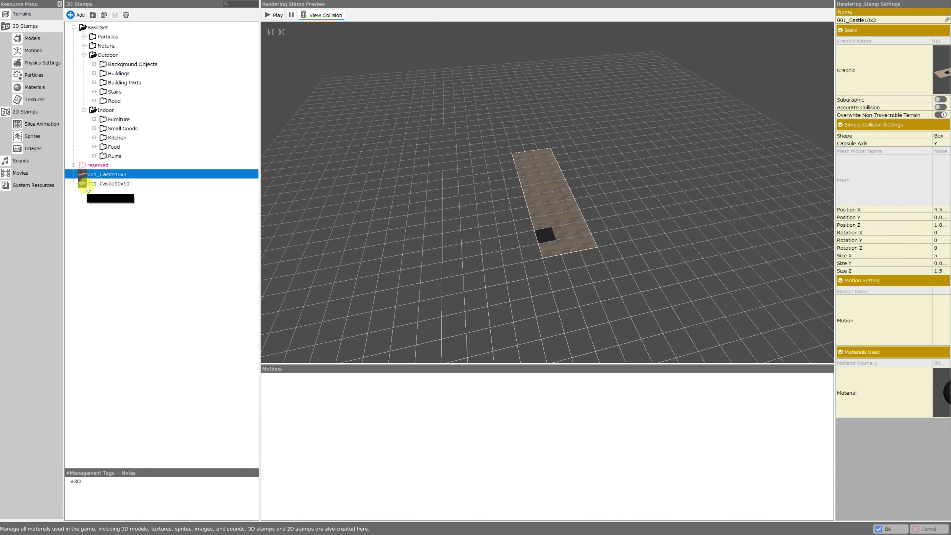
left_click(103, 180)
left_click(103, 177)
left_click_drag(565, 183, 494, 195)
scroll(529, 182, "up", 5)
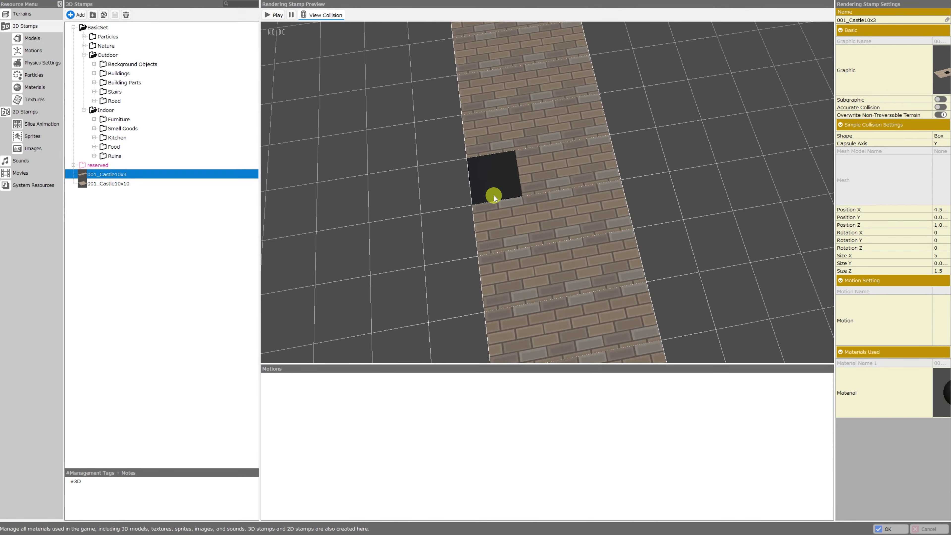
left_click(880, 525)
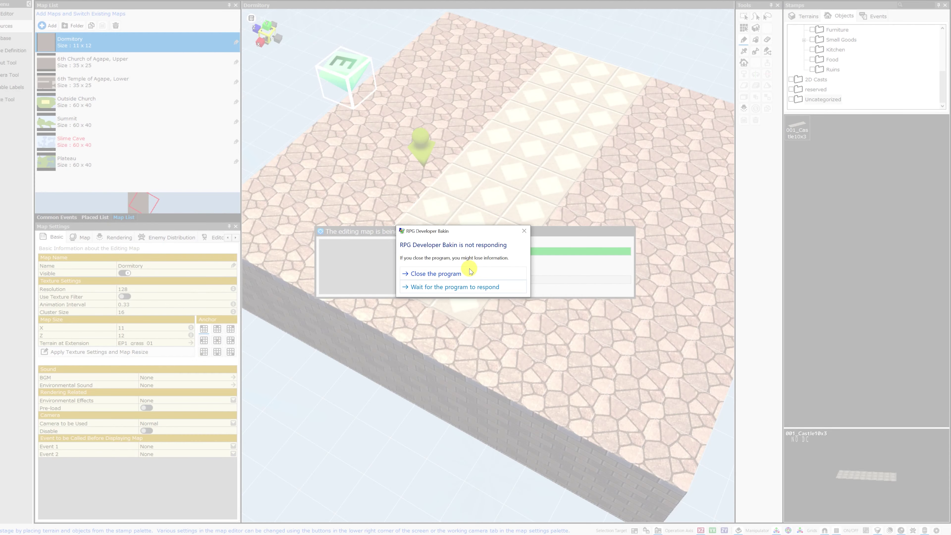
Close the unresponsive Bakin program from the not-responding dialog.
left_click(436, 274)
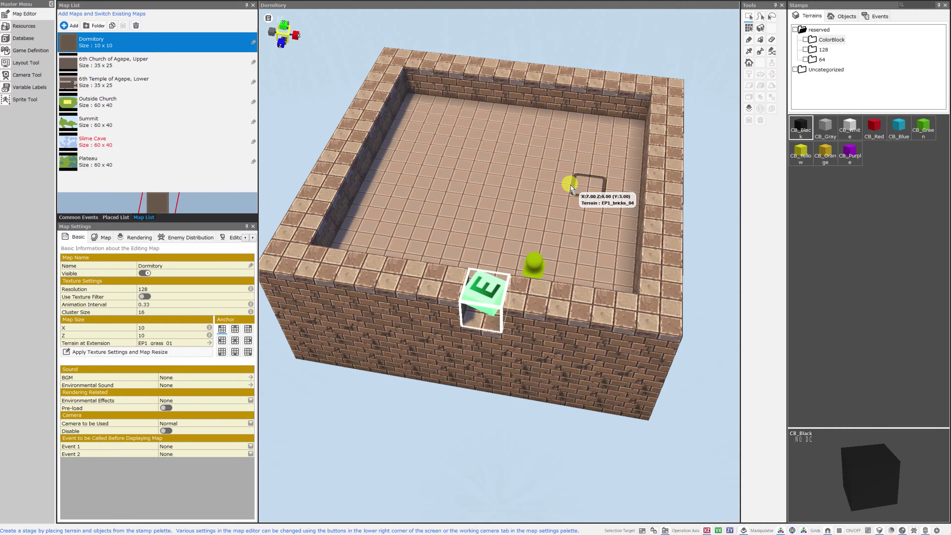
Open resource management and show the 3D Stamps list.
scroll(514, 167, "down", 2)
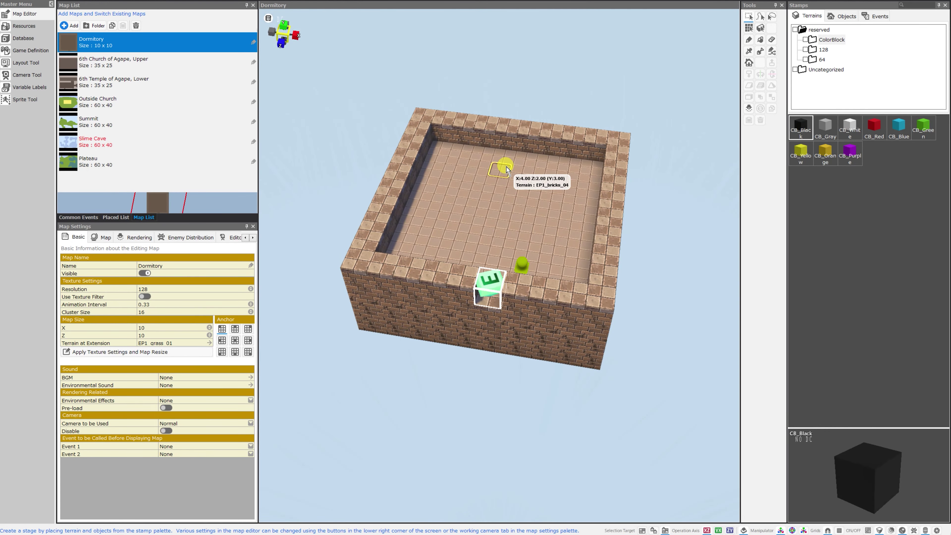
scroll(506, 166, "down", 3)
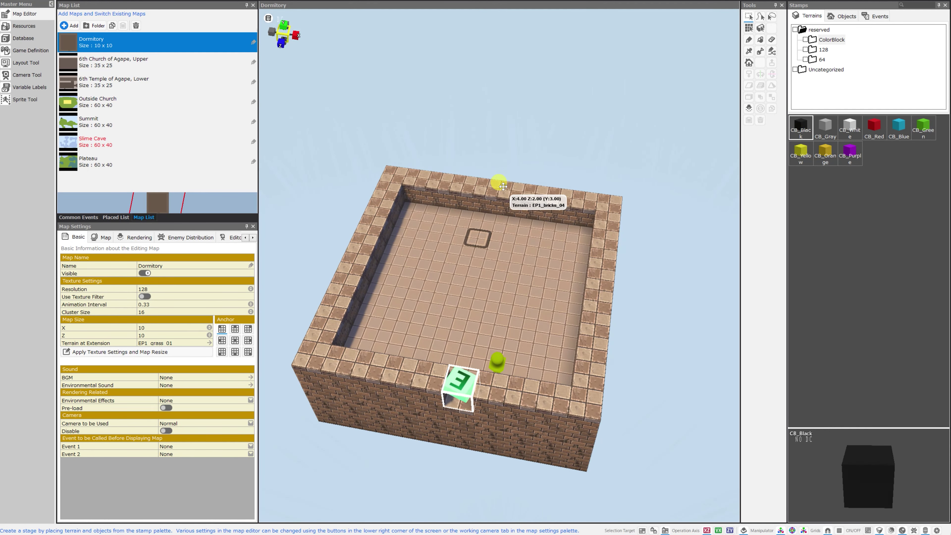
left_click(21, 27)
left_click(30, 25)
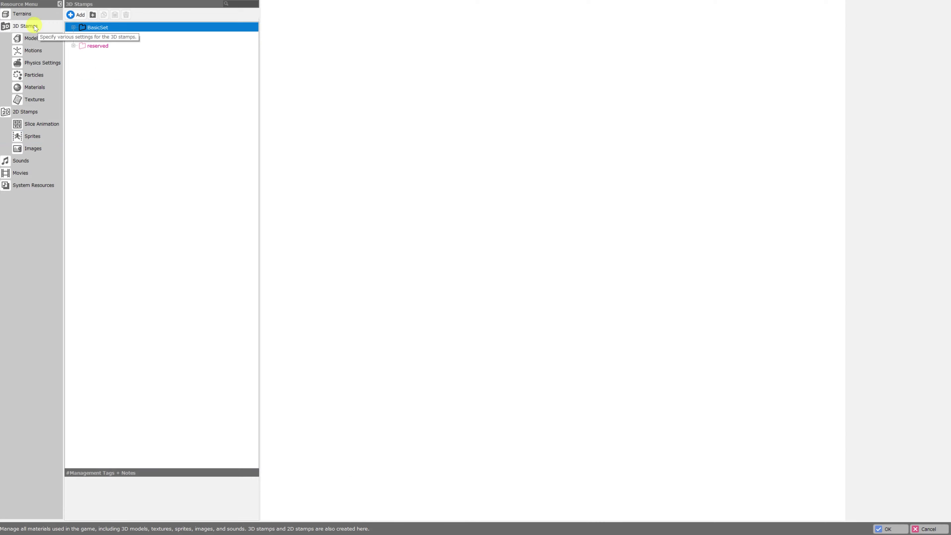
Inspect the 001_Castle10x3 stamp preview and start deleting it.
left_click(110, 37)
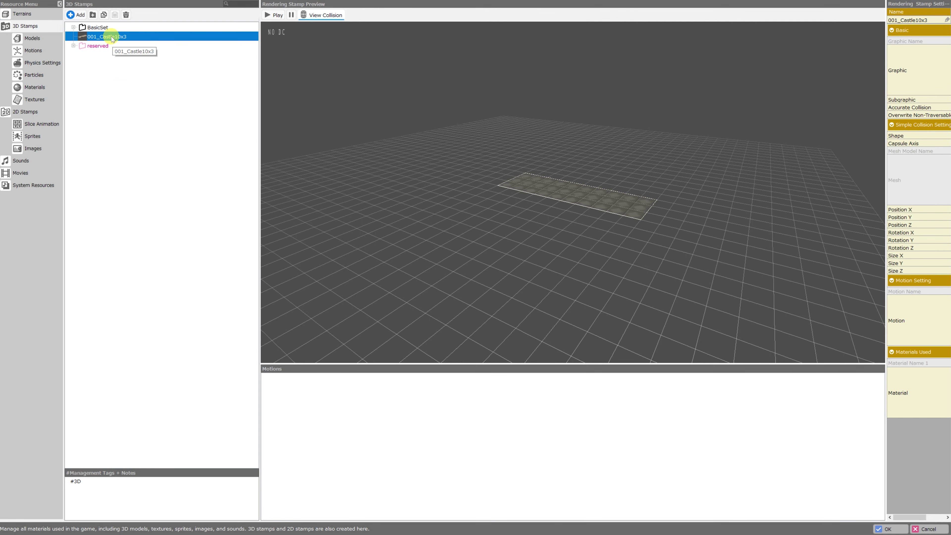
left_click_drag(558, 166, 610, 212)
scroll(610, 212, "up", 5)
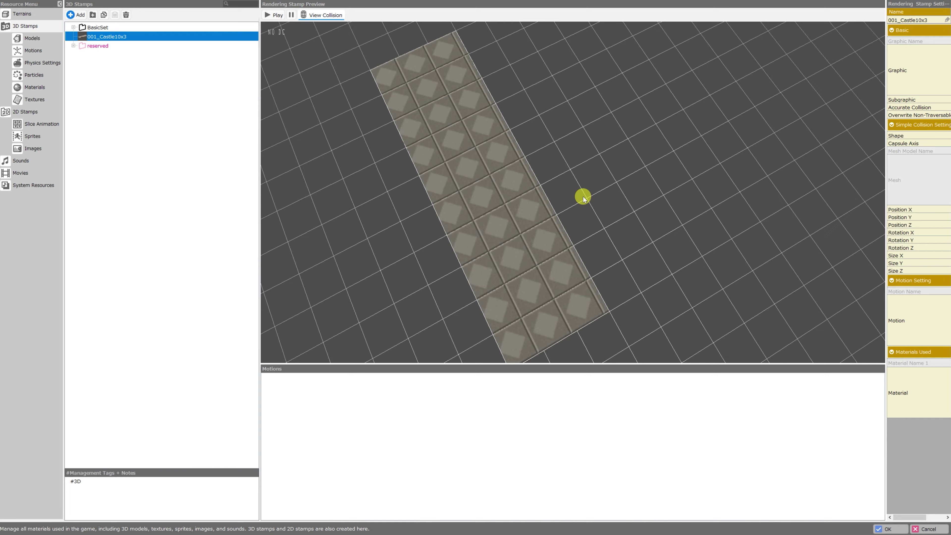
scroll(583, 197, "down", 3)
left_click_drag(569, 175, 578, 184)
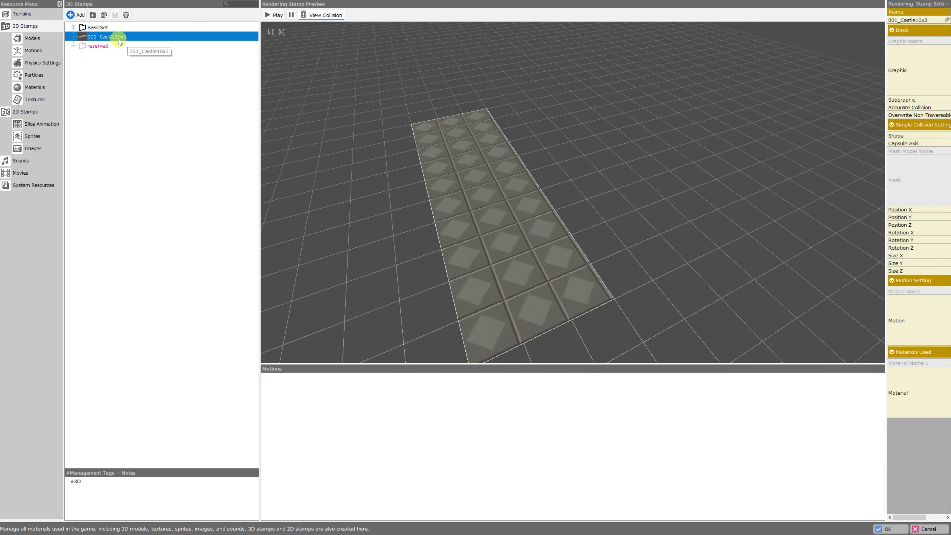
left_click(125, 14)
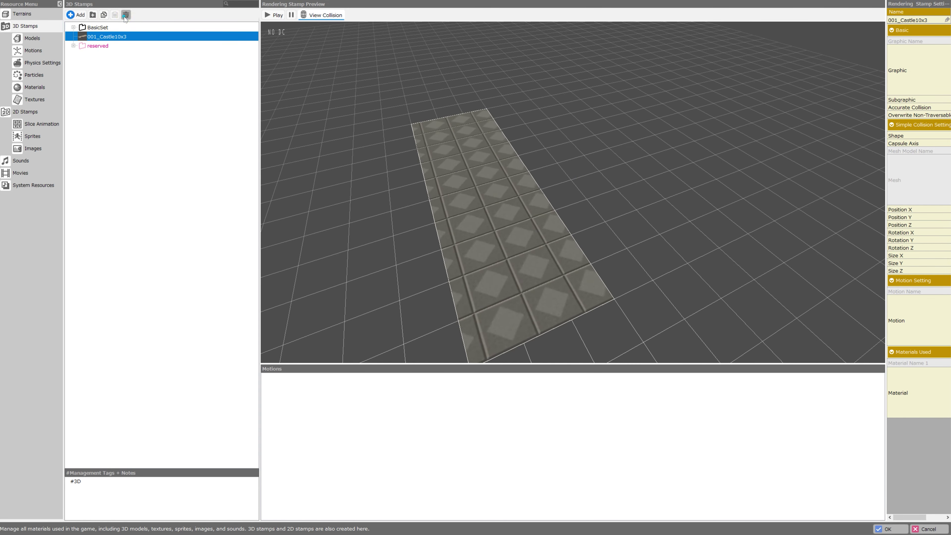
Delete only the selected 001_Castle10x3 stamp resource.
left_click(426, 318)
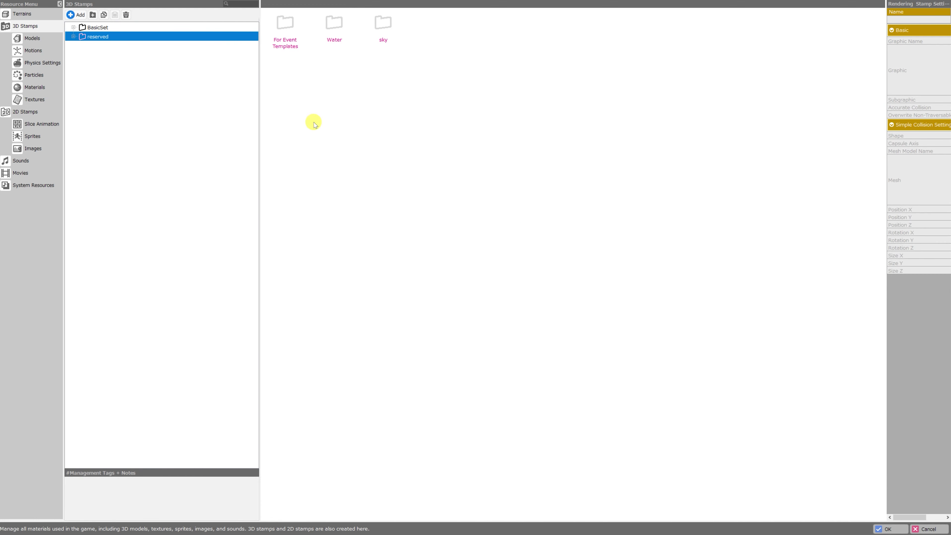